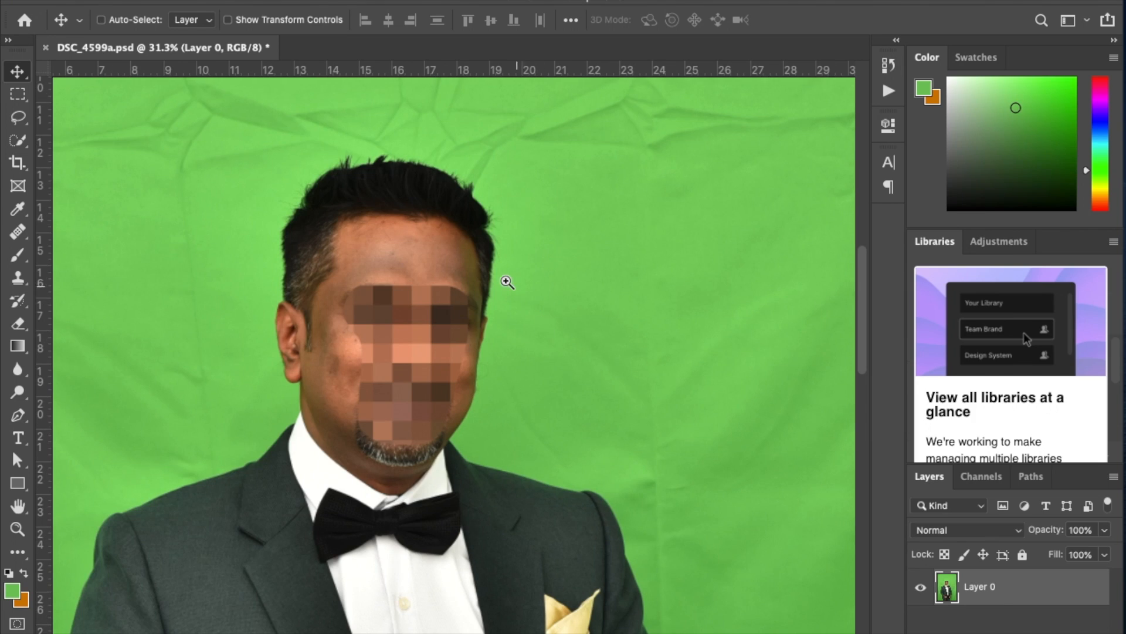
Examine the green spill and edges along the man's hair, face, jacket sleeve, hand and shoulder against the green backdrop.
left_click_drag(508, 282, 516, 319)
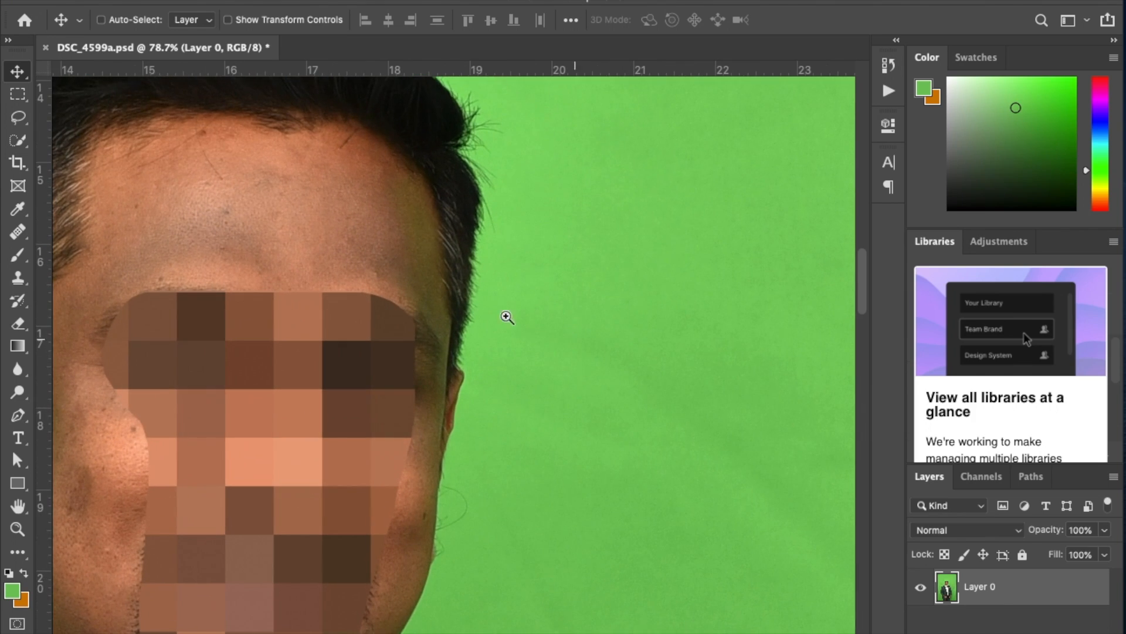
left_click_drag(420, 495, 355, 241)
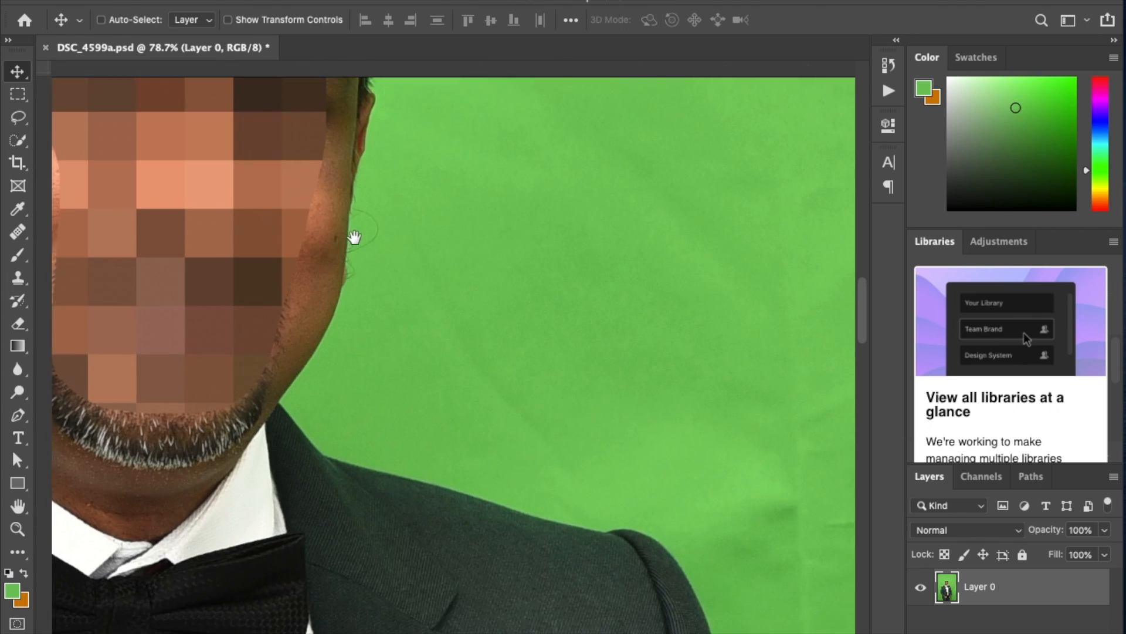
left_click_drag(389, 392, 258, 263)
left_click_drag(363, 315, 372, 498)
left_click_drag(446, 508, 332, 229)
left_click_drag(343, 505, 200, 162)
left_click_drag(428, 366, 442, 201)
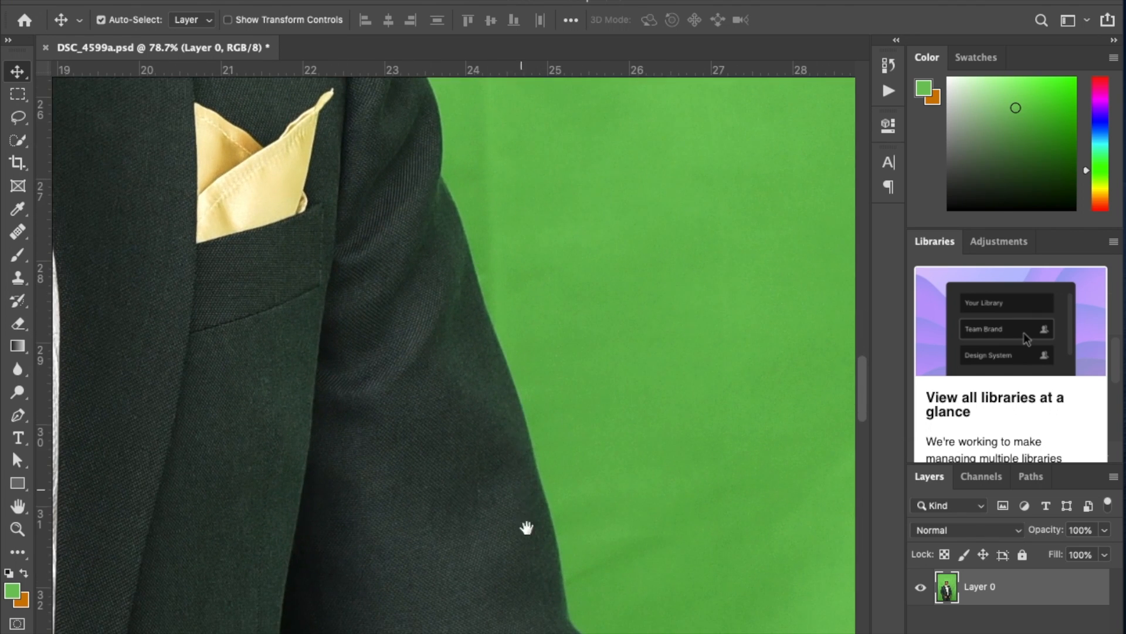
left_click_drag(526, 526, 473, 244)
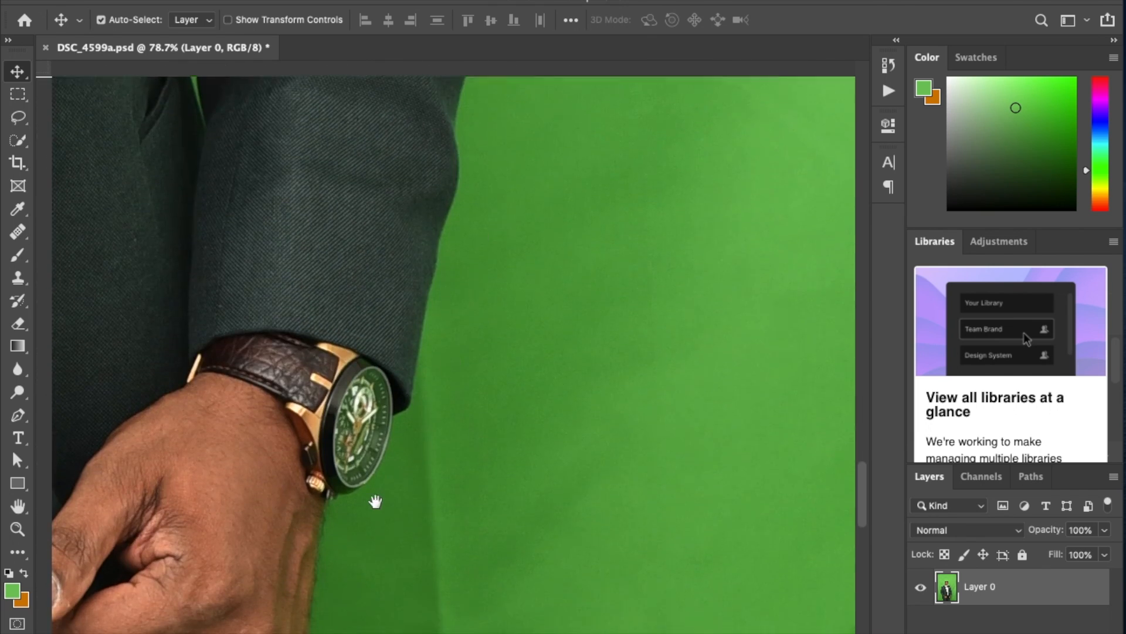
left_click_drag(375, 449, 475, 308)
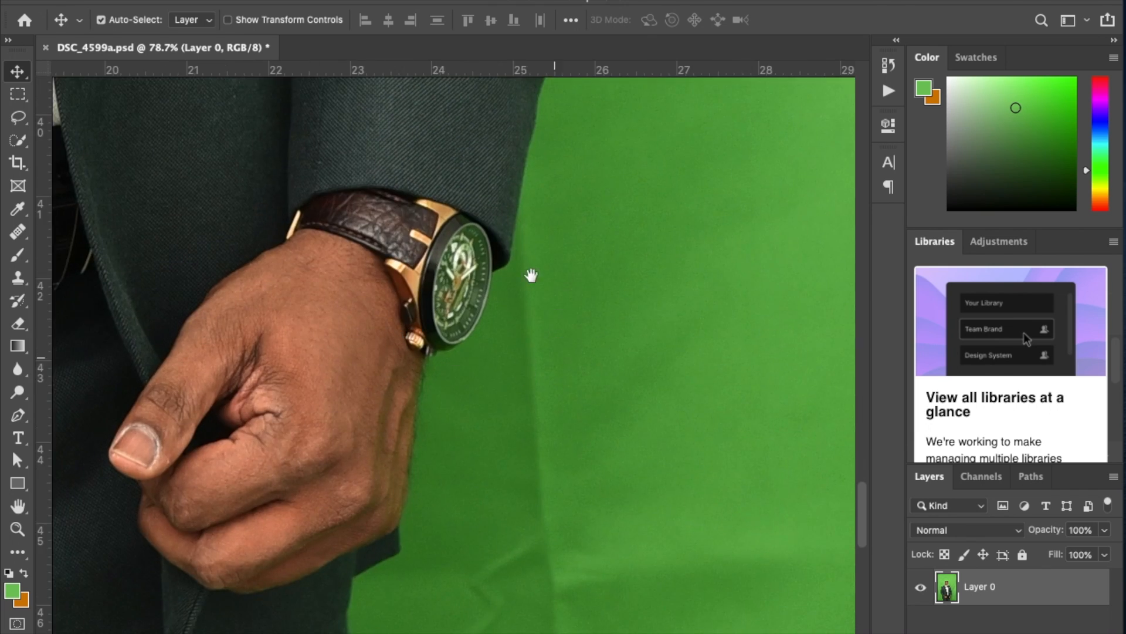
key("super+0")
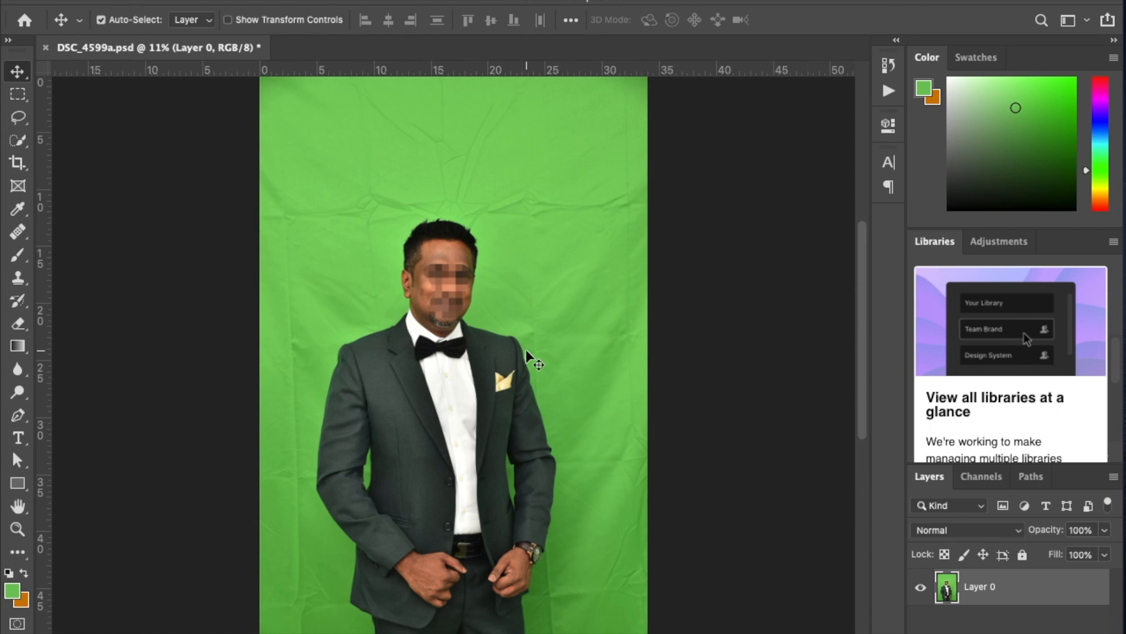
left_click_drag(492, 333, 593, 373)
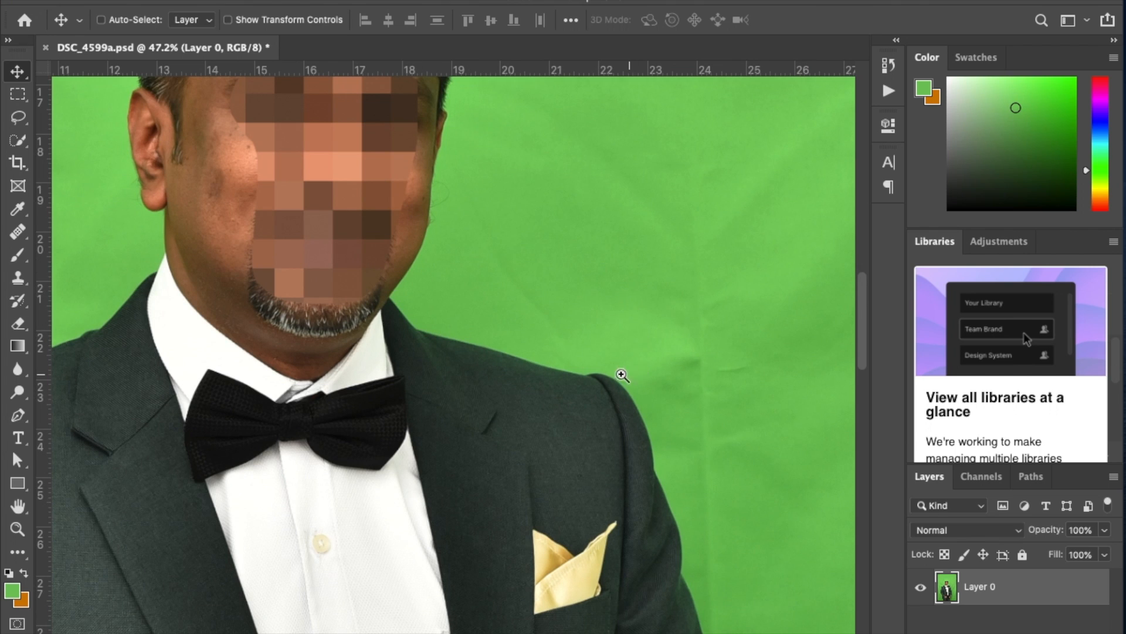
key("super+0")
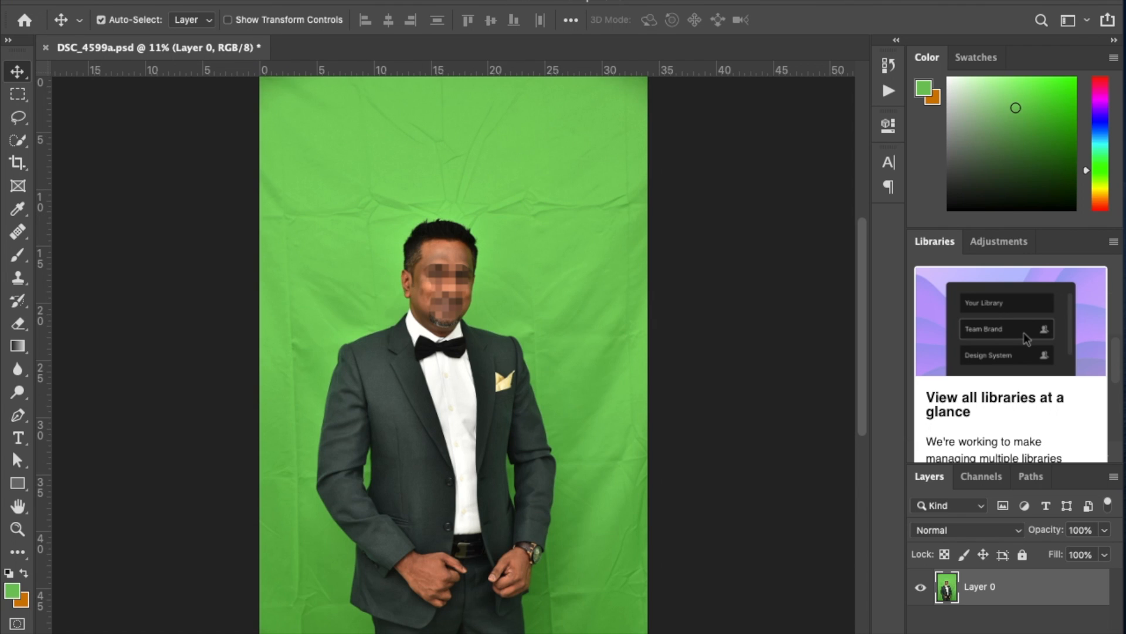
Start a Color Range selection based on sampled colors and sample the green backdrop around the man's head.
left_click(359, 1)
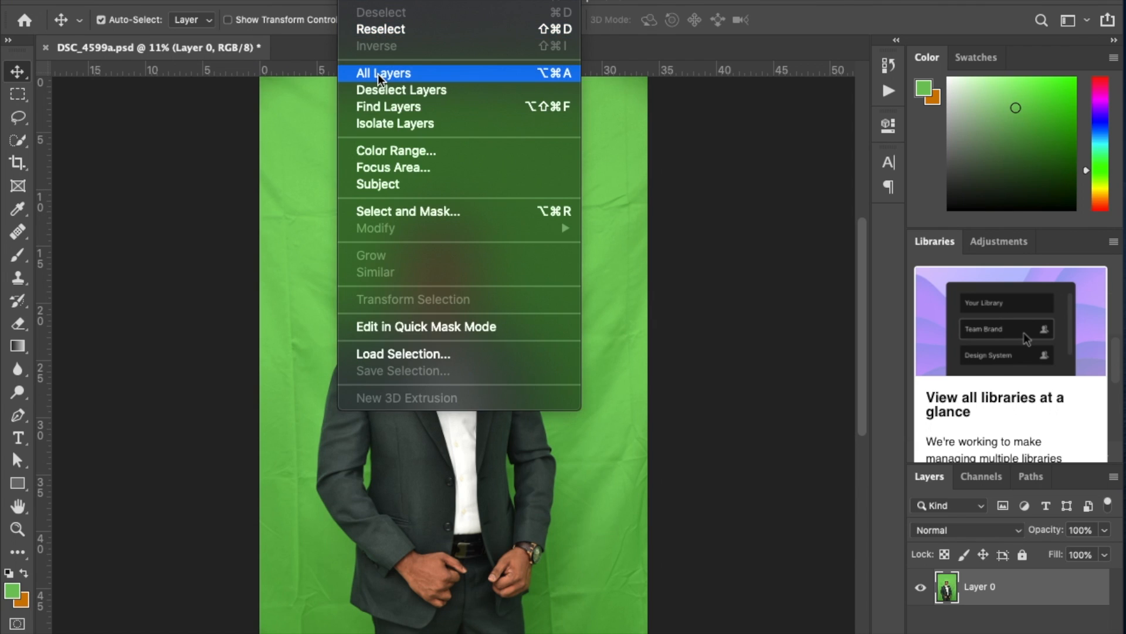
left_click(378, 150)
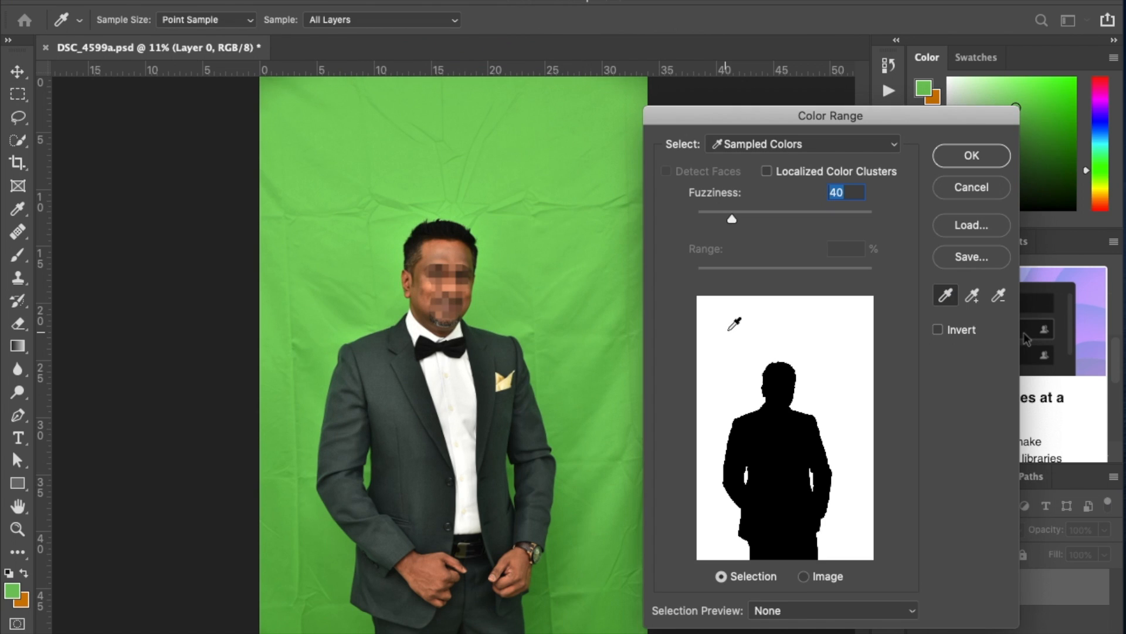
left_click(531, 229)
left_click(507, 167)
left_click(546, 132)
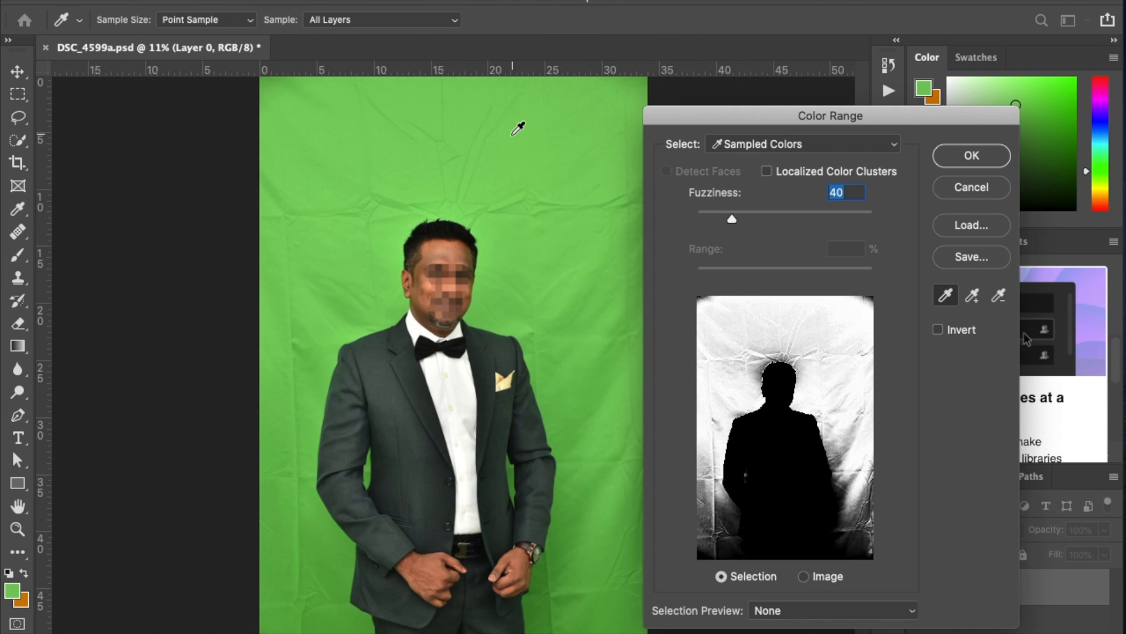
left_click(450, 141)
left_click(351, 151)
left_click(318, 226)
left_click(345, 258)
left_click(495, 153)
mouse_move(571, 218)
left_mouse_down()
mouse_move(557, 160)
mouse_move(383, 154)
mouse_move(362, 168)
left_mouse_up()
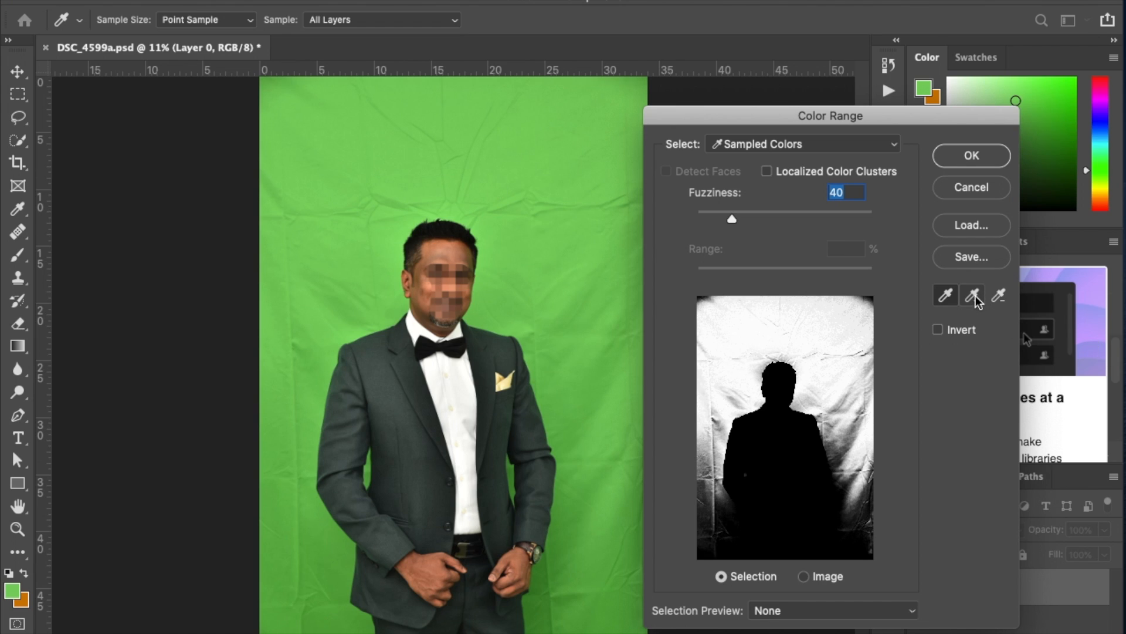
Add the lighter and darker green shades across the whole backdrop to the sampled color range.
left_click(530, 174)
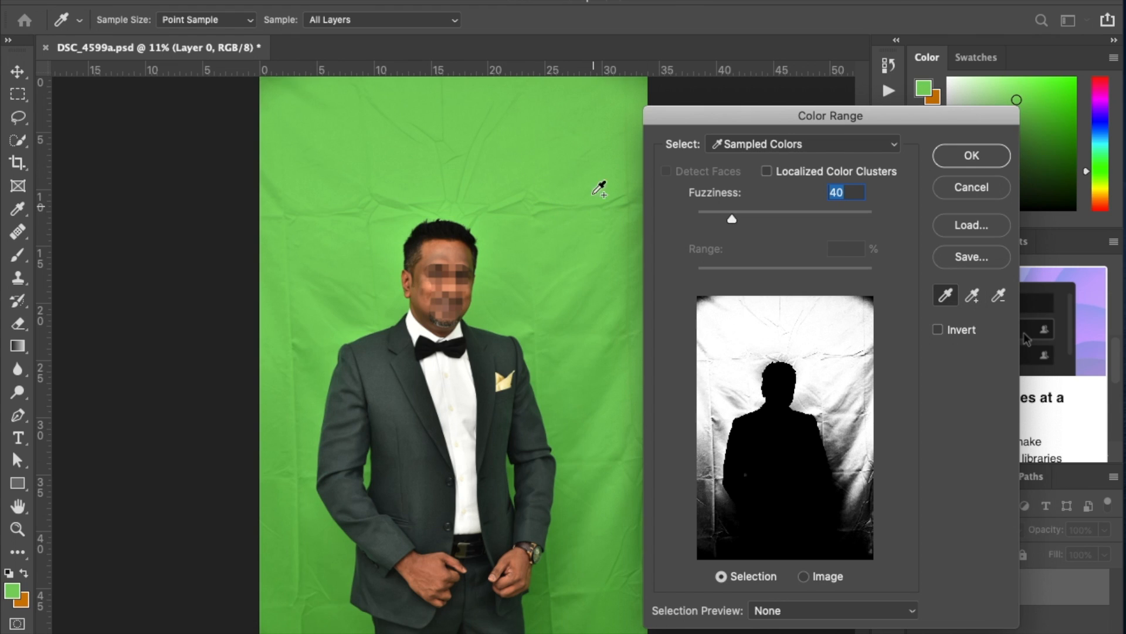
left_click(538, 147, "shift")
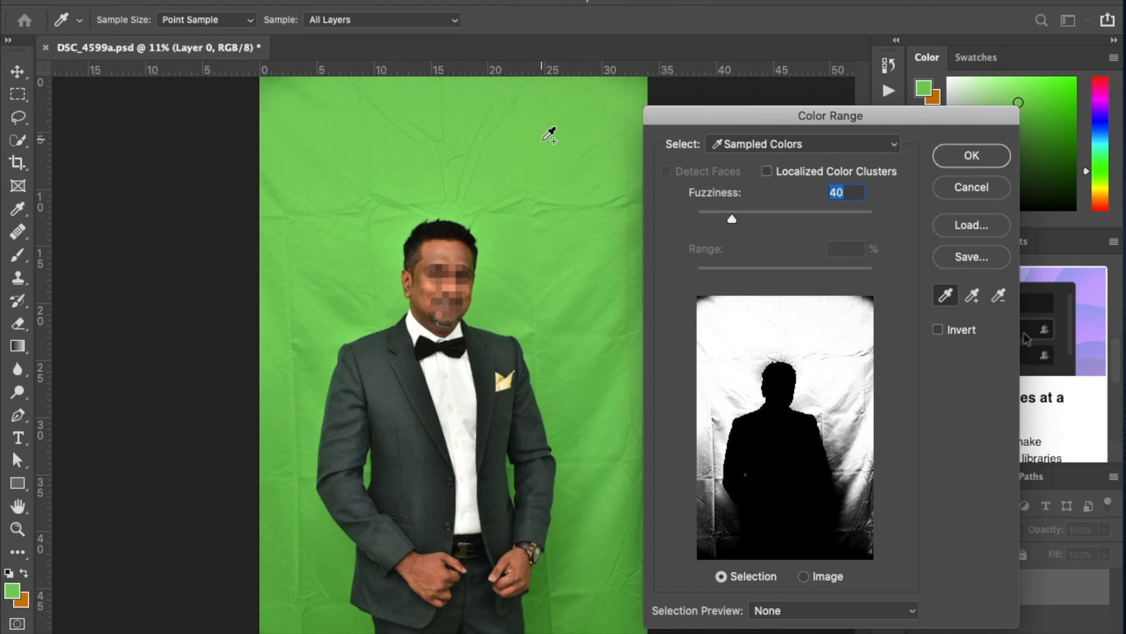
left_click(328, 241, "shift")
mouse_move(335, 307)
left_mouse_down()
mouse_move(288, 525)
mouse_move(323, 610)
mouse_move(449, 633)
mouse_move(577, 577)
mouse_move(568, 530)
mouse_move(567, 602)
mouse_move(544, 623)
mouse_move(571, 563)
left_mouse_up()
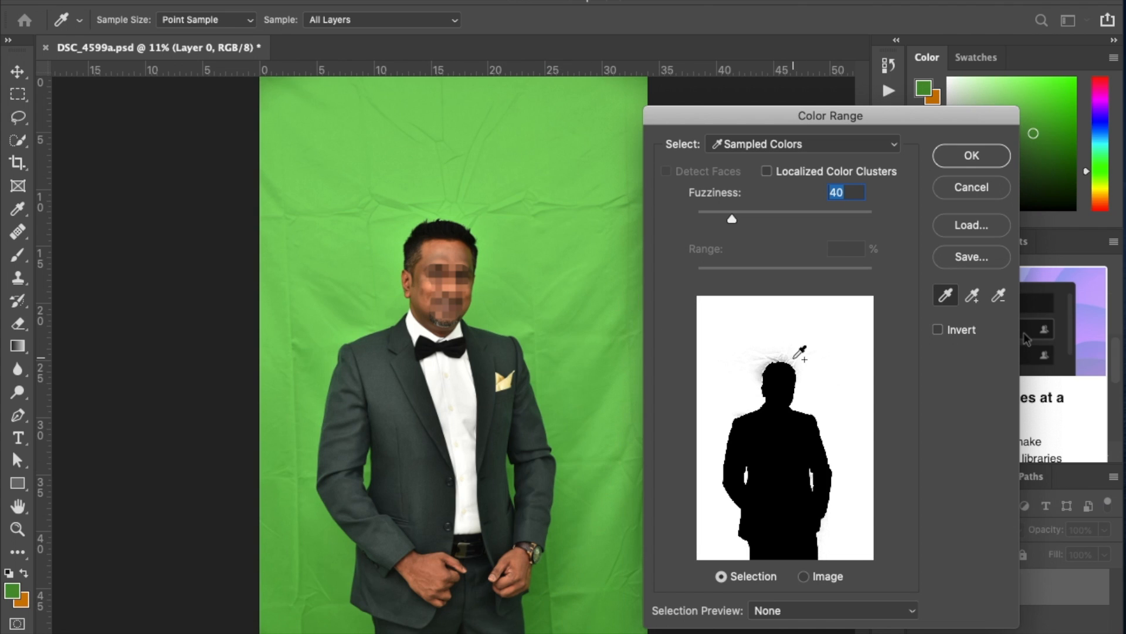
left_click(414, 222)
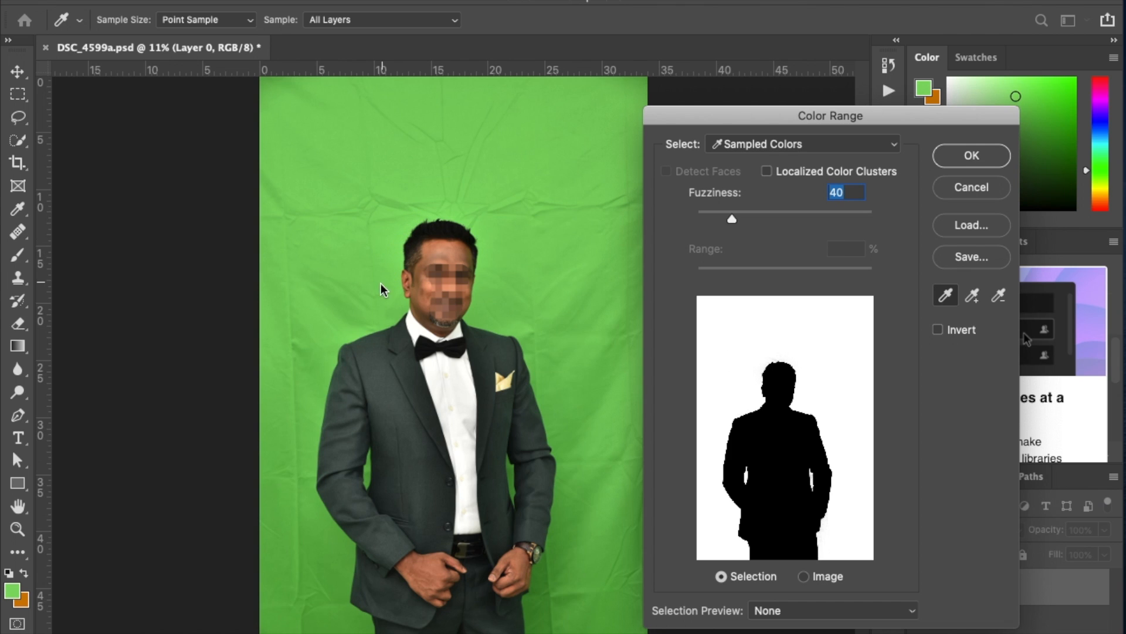
left_click_drag(356, 314, 305, 462)
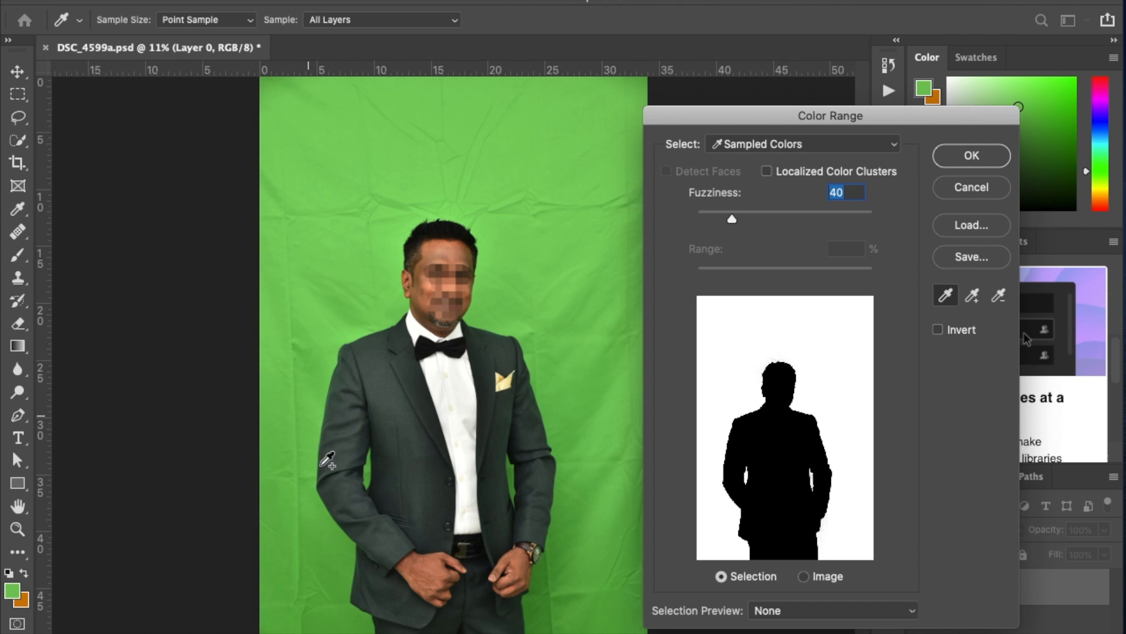
Check the jacket shoulder edge and apply the color range selection with fuzziness 40.
left_click_drag(478, 297, 652, 411)
left_click_drag(497, 489, 272, 178)
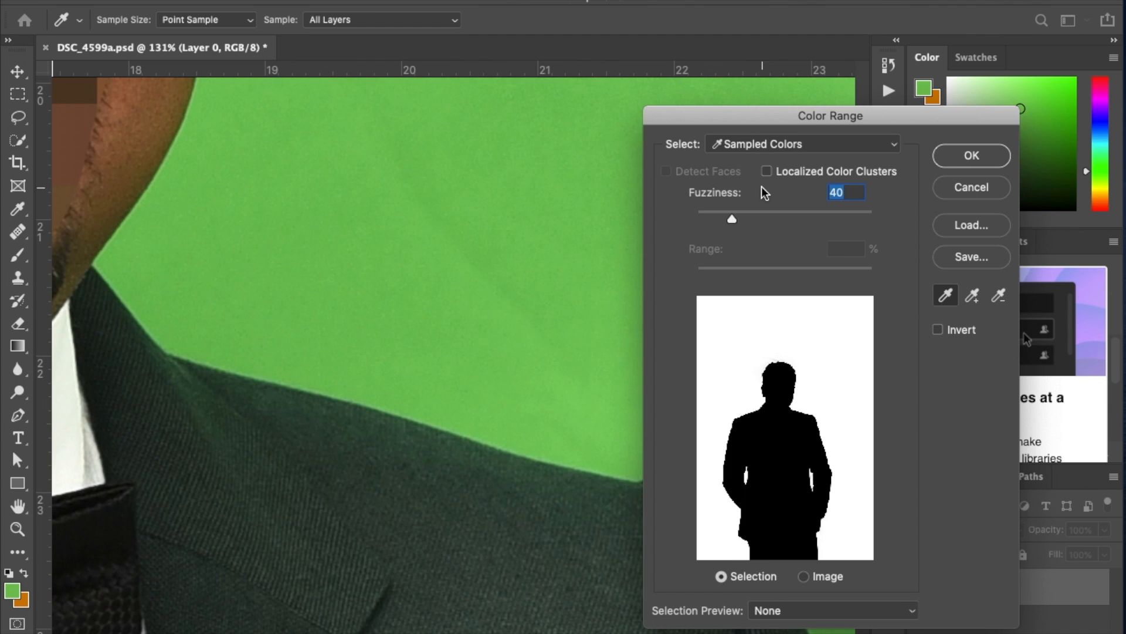
key("super+0")
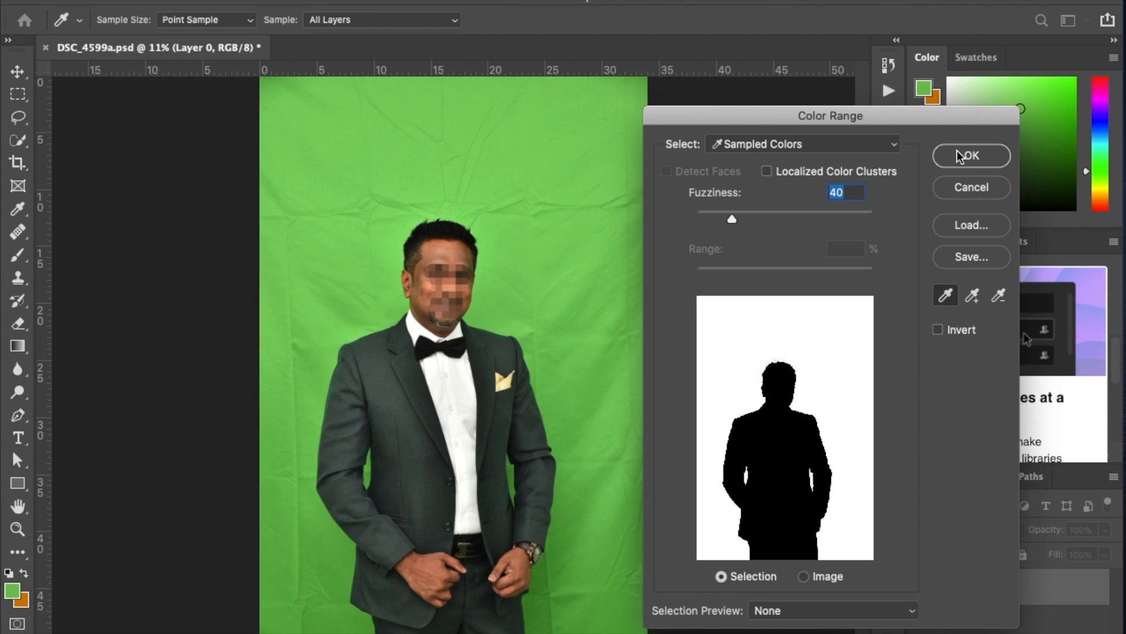
left_click(964, 159)
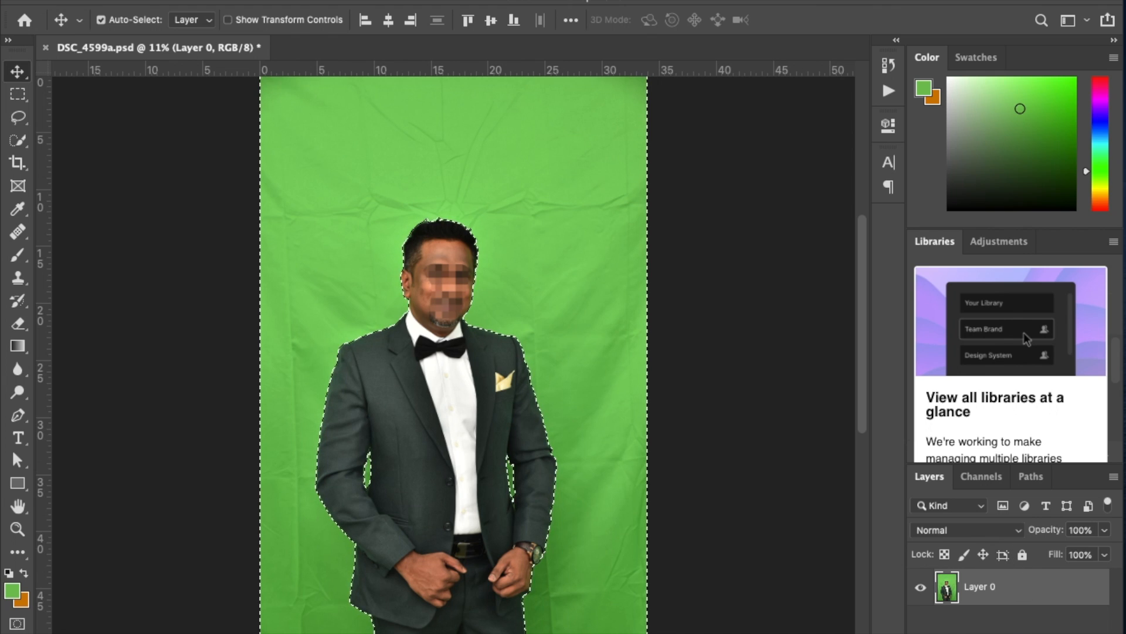
Add a layer mask to Layer 0 from the selection and invert it to hide the green backdrop.
left_click(992, 632)
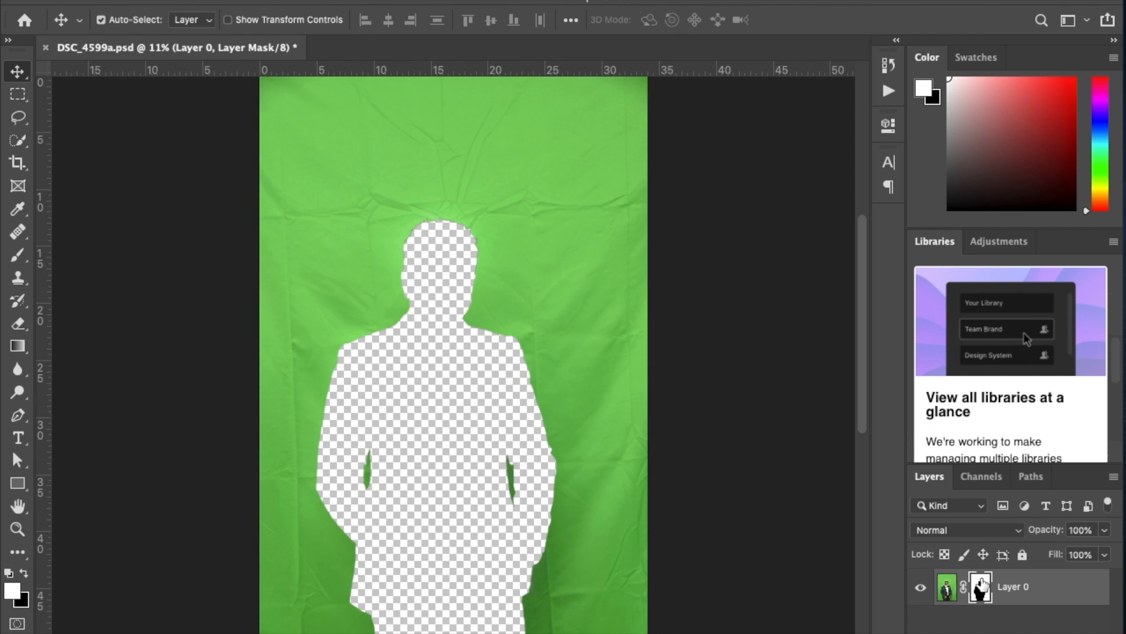
left_click_drag(983, 582, 984, 583)
key("ctrl+i")
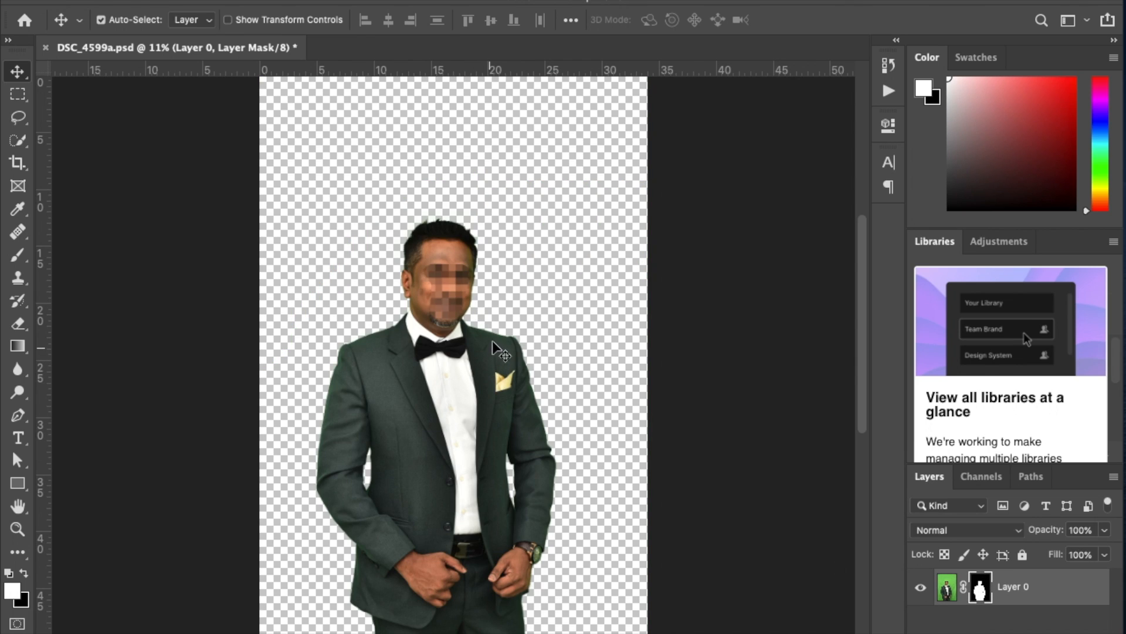
Check the hair and jacket edges for green spill and add a Selective Color adjustment layer above Layer 0.
left_click(948, 590)
left_click_drag(445, 206, 666, 541)
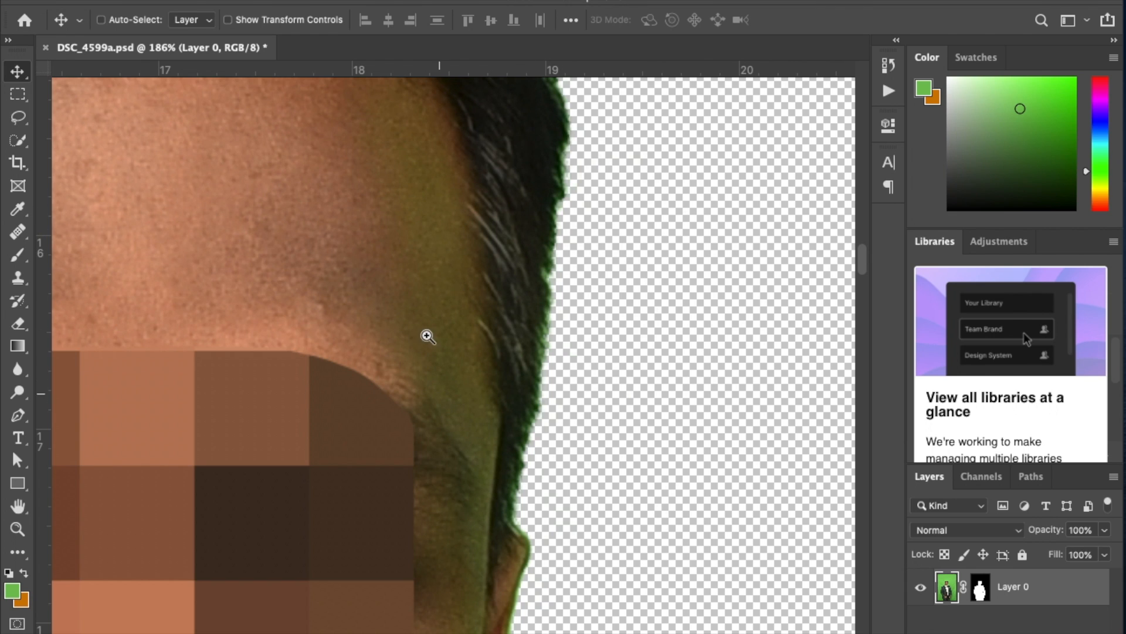
key("ctrl+0")
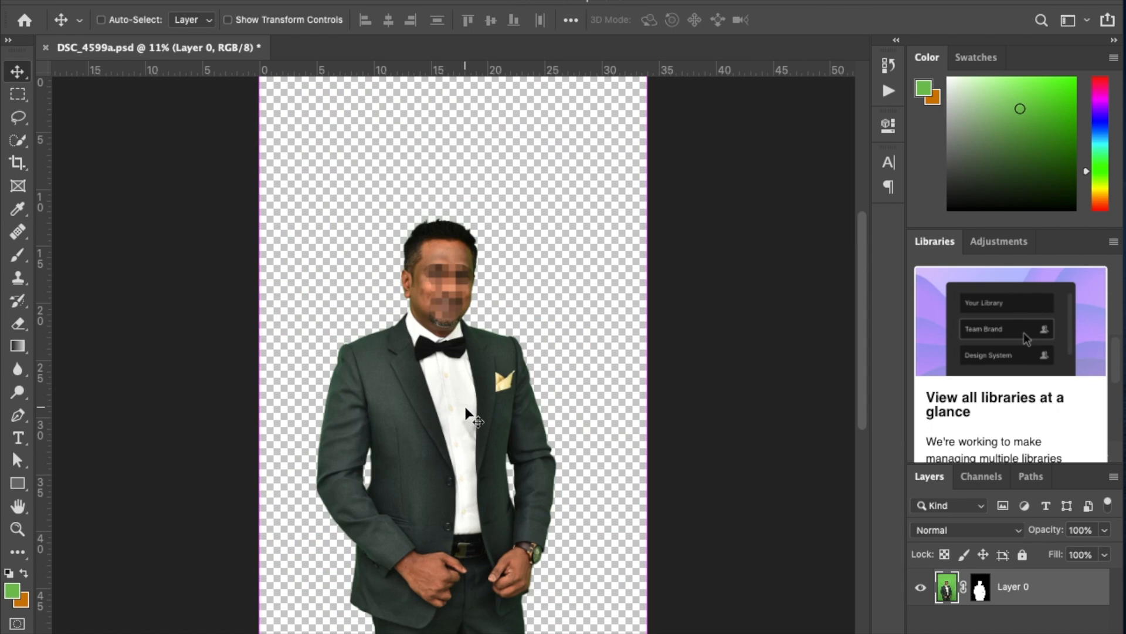
left_click_drag(322, 354, 537, 205)
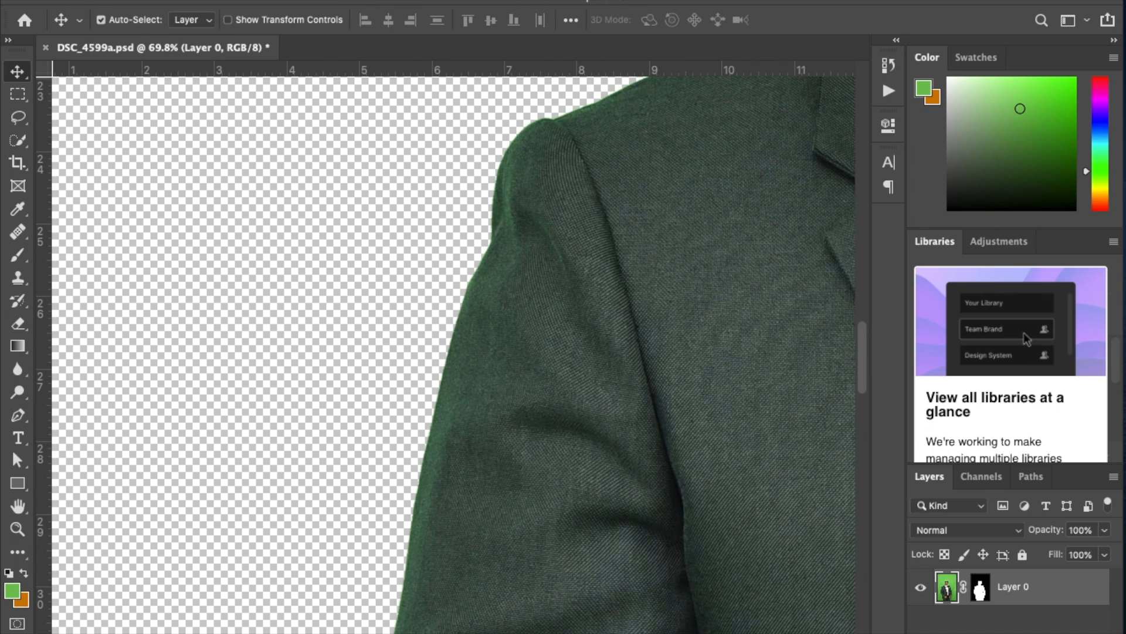
left_click(1014, 633)
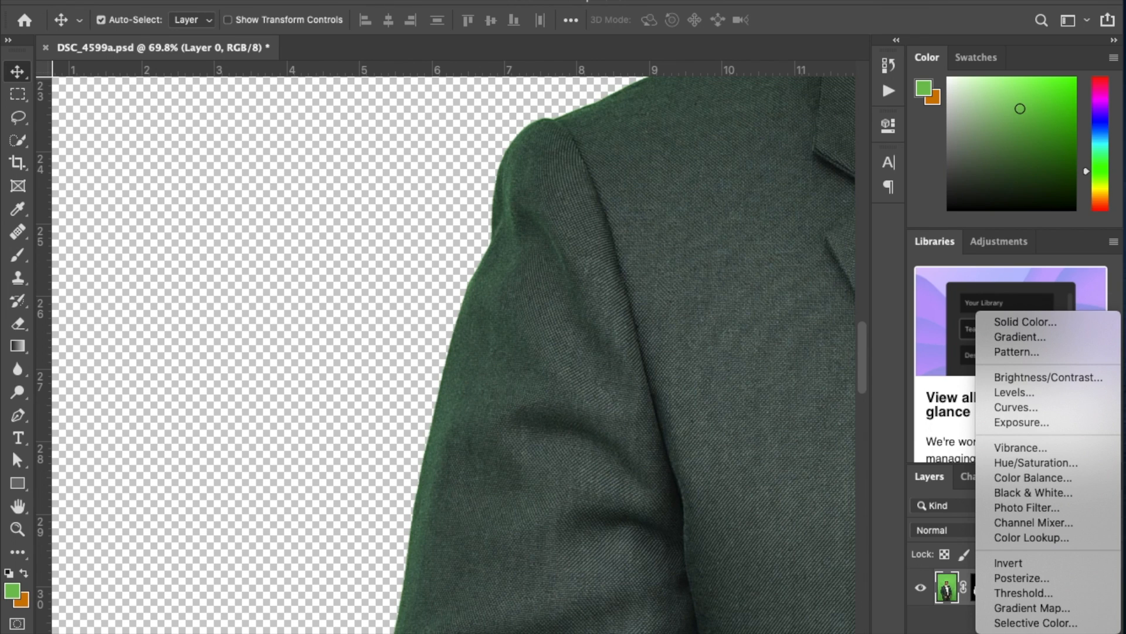
left_click(1025, 623)
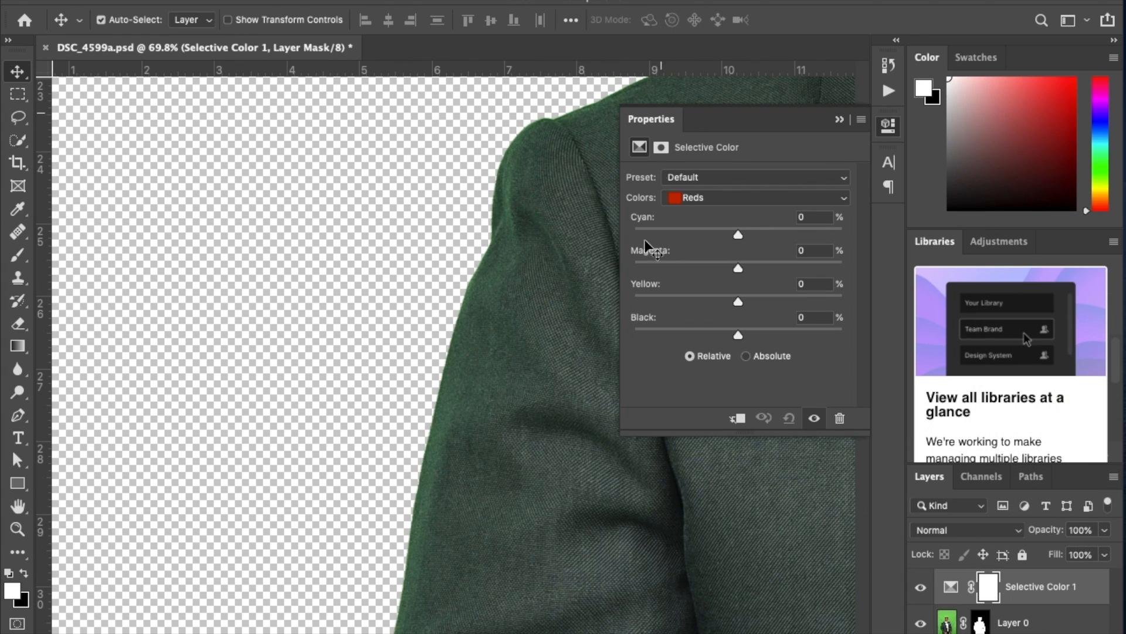
Set Cyan and Yellow to -100% for the Greens in the Selective Color adjustment, and close its properties.
left_click(744, 193)
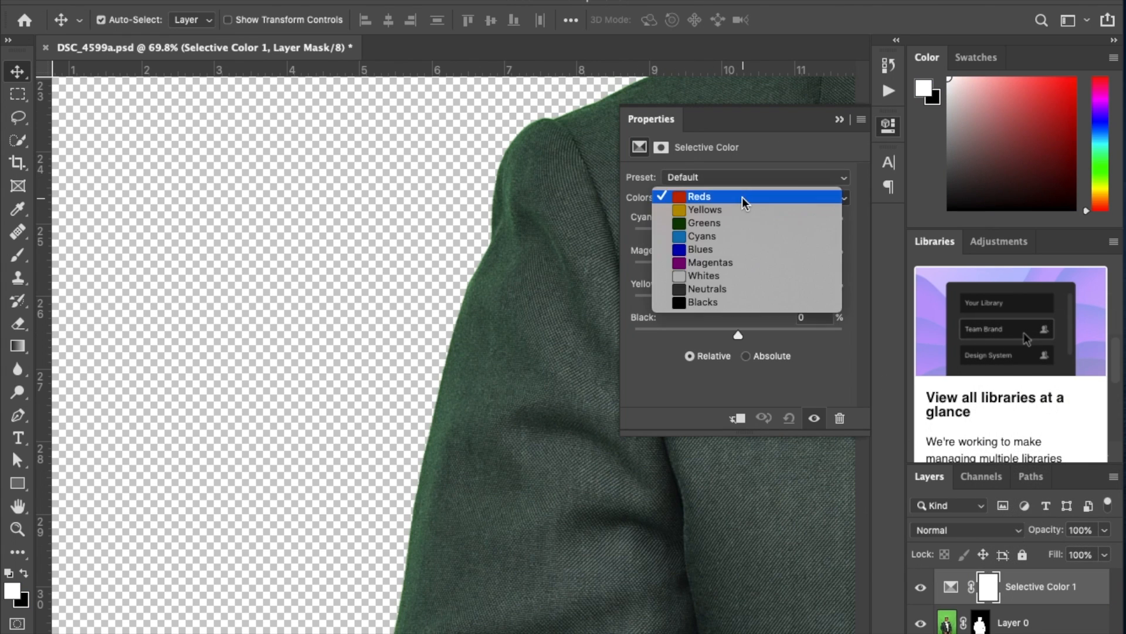
left_click(732, 221)
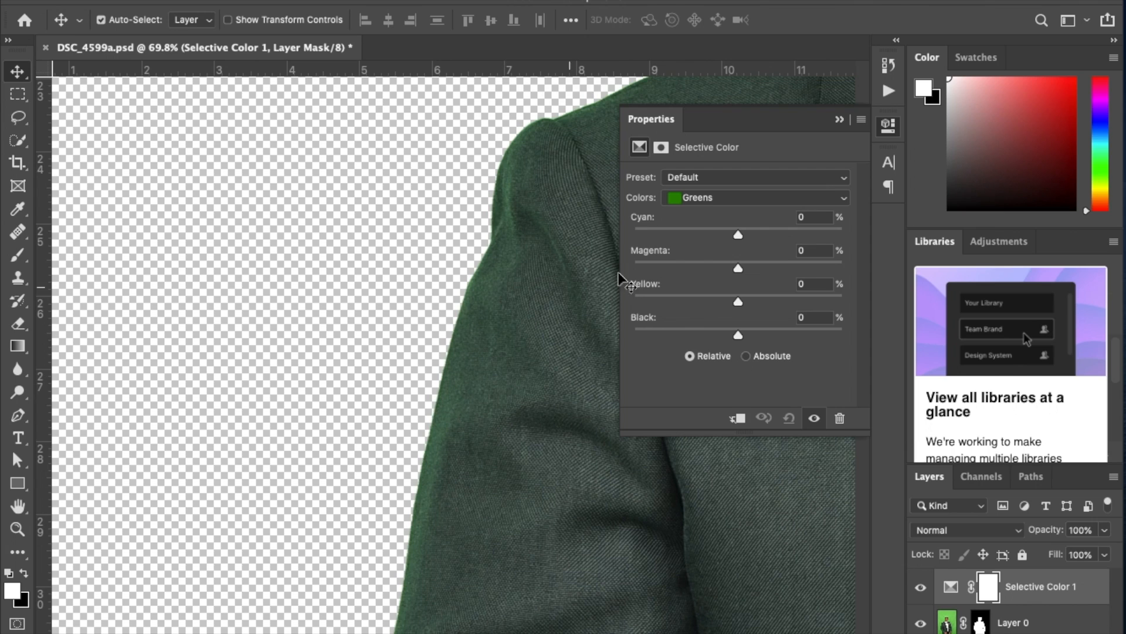
left_click_drag(668, 232, 627, 233)
left_click(646, 295)
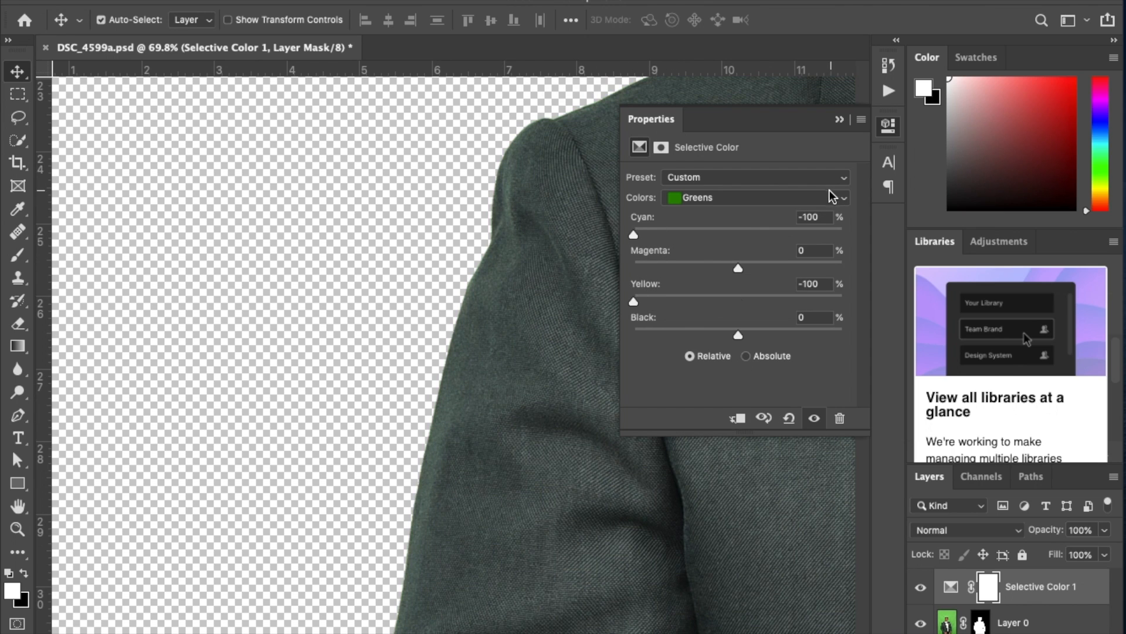
left_click(526, 192)
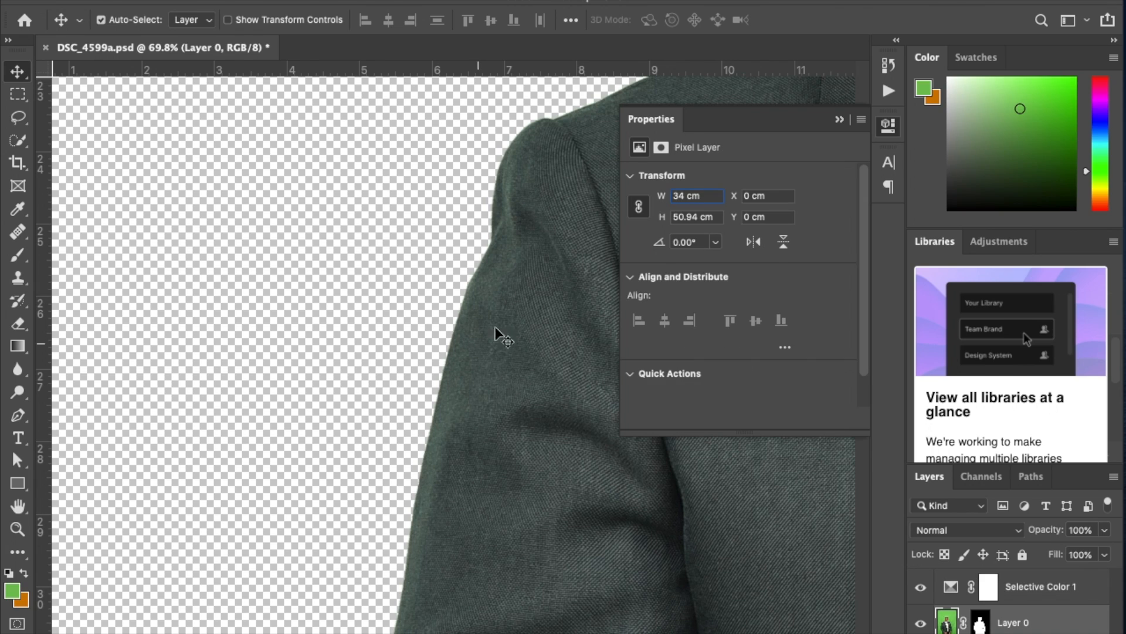
left_click(889, 130)
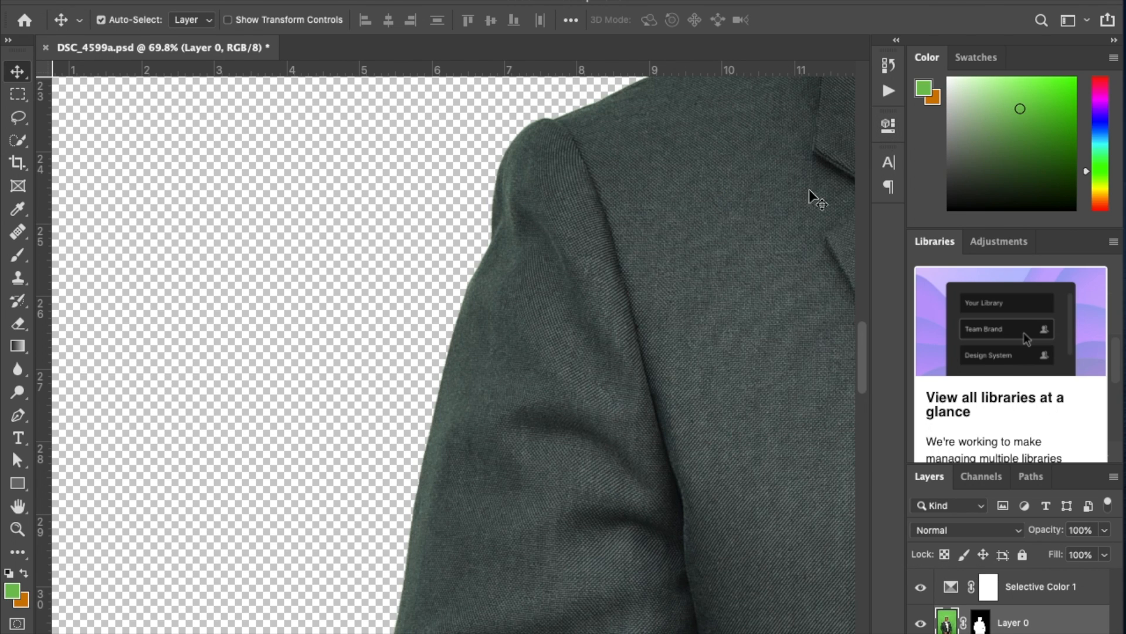
Compare the man's face, collar, shoulder and sleeve edges with the Selective Color adjustment hidden and shown.
left_click_drag(605, 200, 374, 428)
left_click_drag(662, 247, 543, 429)
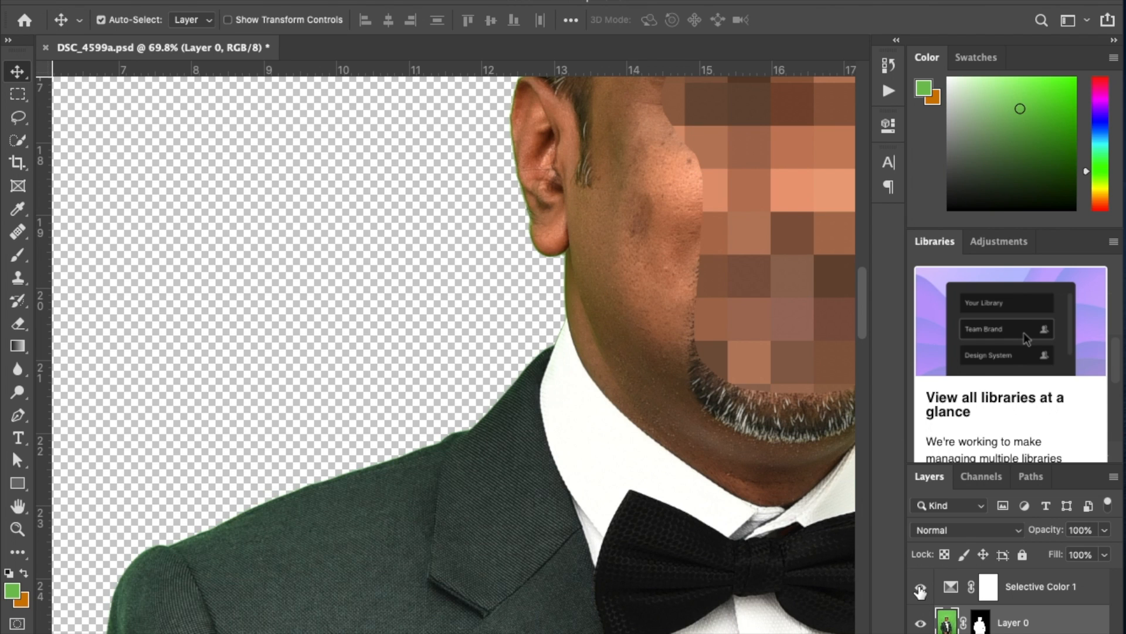
left_click_drag(588, 467, 143, 326)
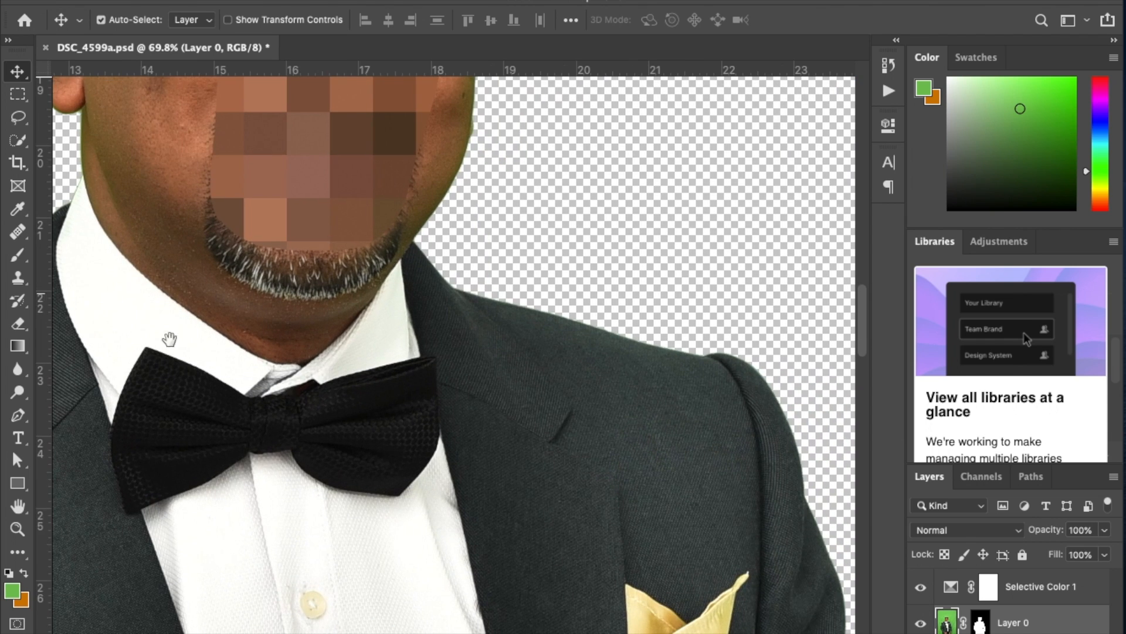
left_click_drag(721, 447, 447, 172)
left_click_drag(654, 554, 528, 226)
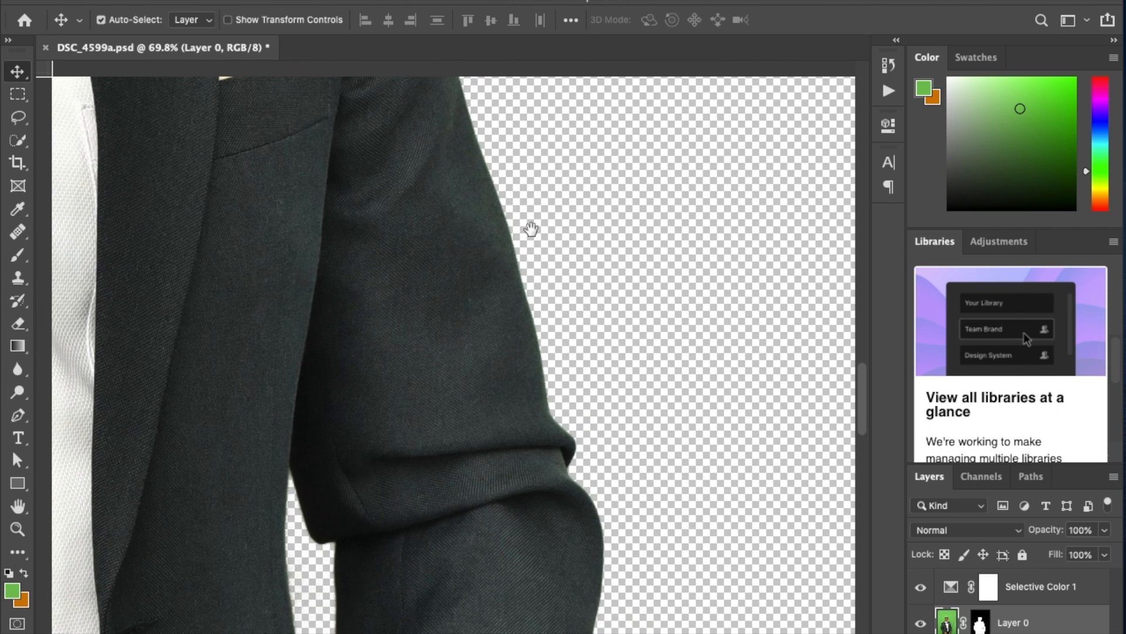
Compare the edge of the sleeve's elbow fold with the Selective Color adjustment hidden and shown.
left_click_drag(598, 473, 674, 509)
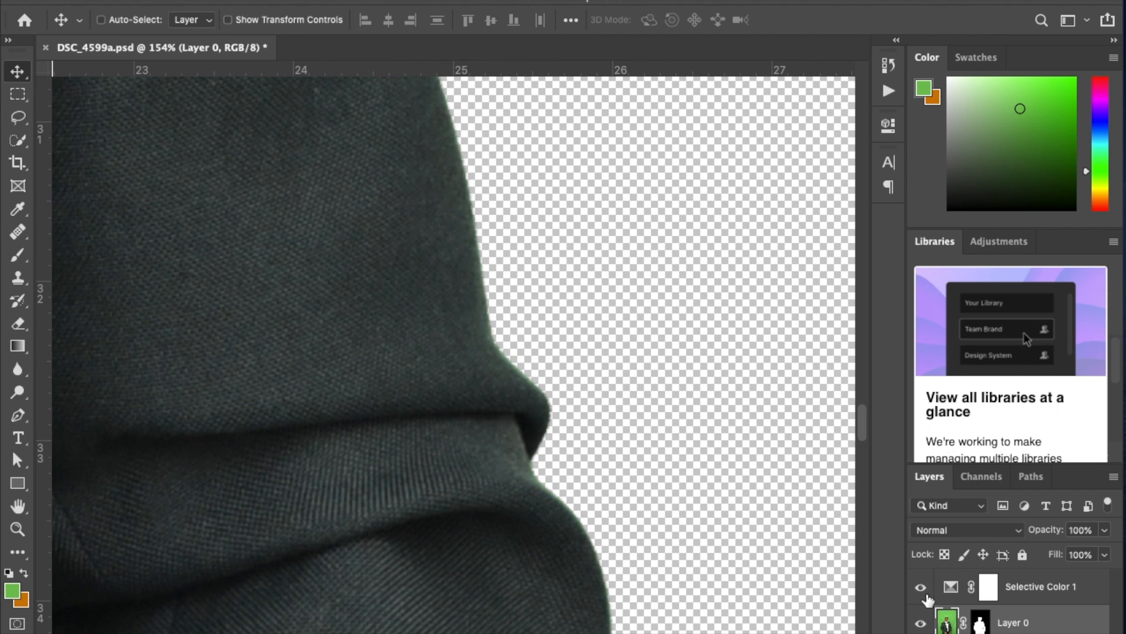
key("super+0")
left_click(923, 588)
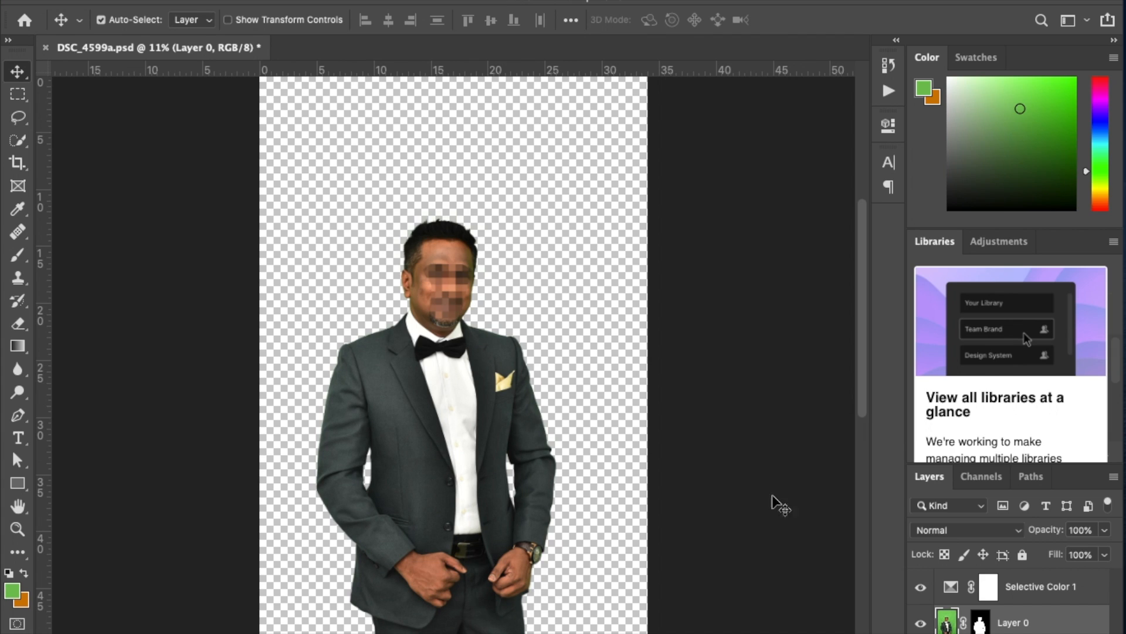
Inspect the hair, forehead, cheek, sleeve and hand edges up close for remaining green spill.
left_click(432, 215, "super")
left_click_drag(493, 236, 543, 279)
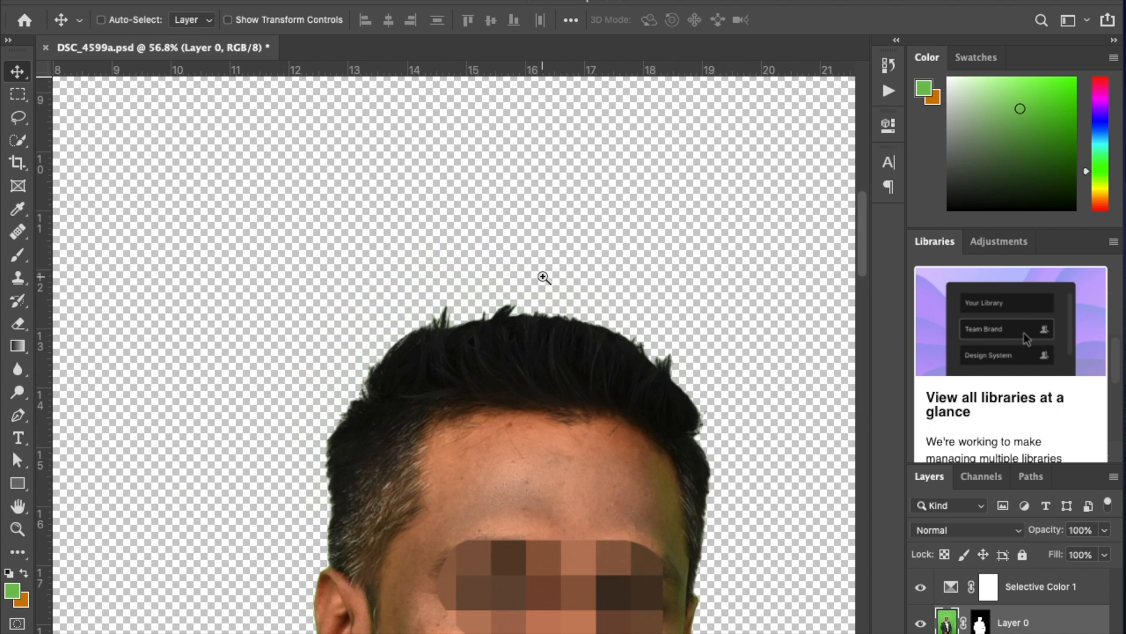
left_click_drag(631, 405, 473, 274)
left_click_drag(596, 384, 676, 416)
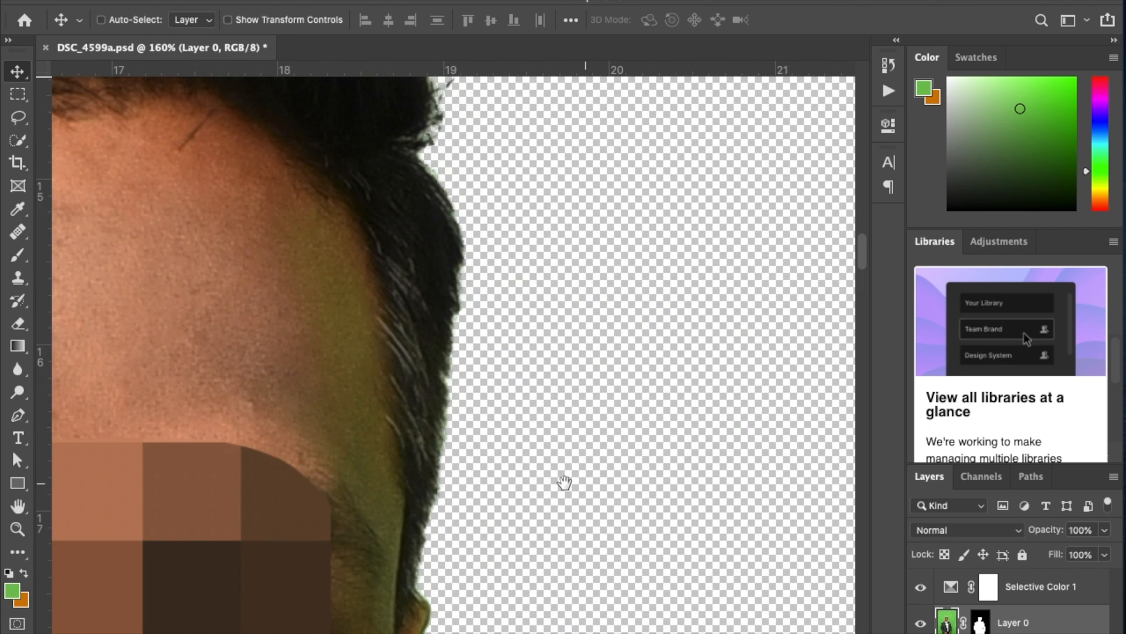
left_click_drag(565, 478, 601, 301)
left_click_drag(407, 475, 493, 279)
left_click_drag(478, 568, 529, 270)
left_click_drag(476, 474, 566, 229)
left_click_drag(576, 420, 383, 359)
left_click_drag(453, 344, 399, 235)
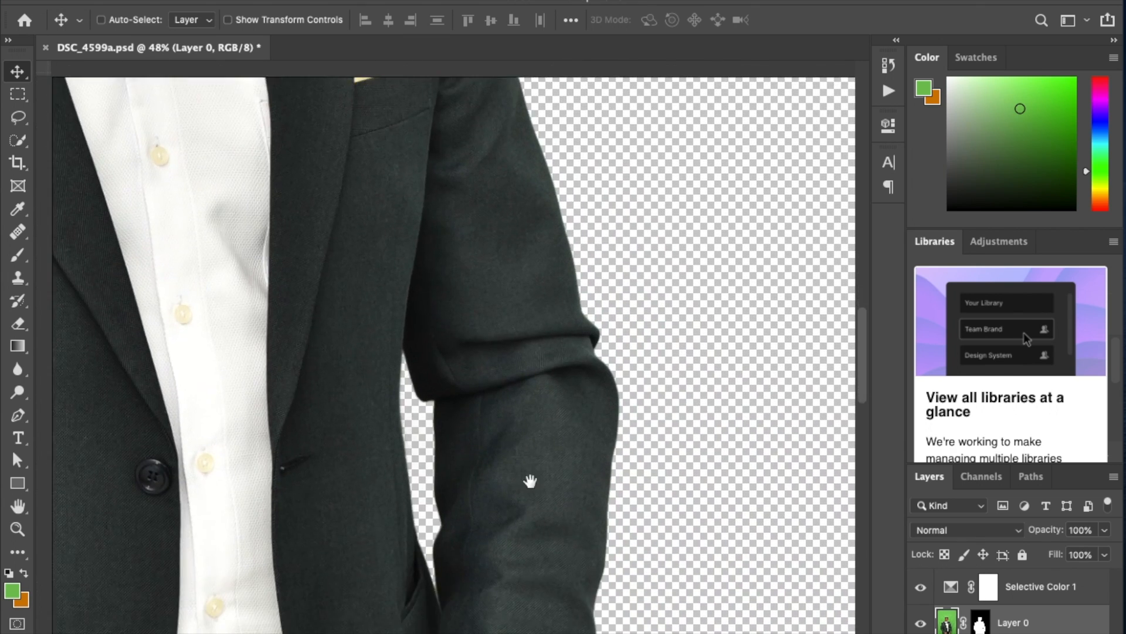
left_click_drag(535, 485, 500, 191)
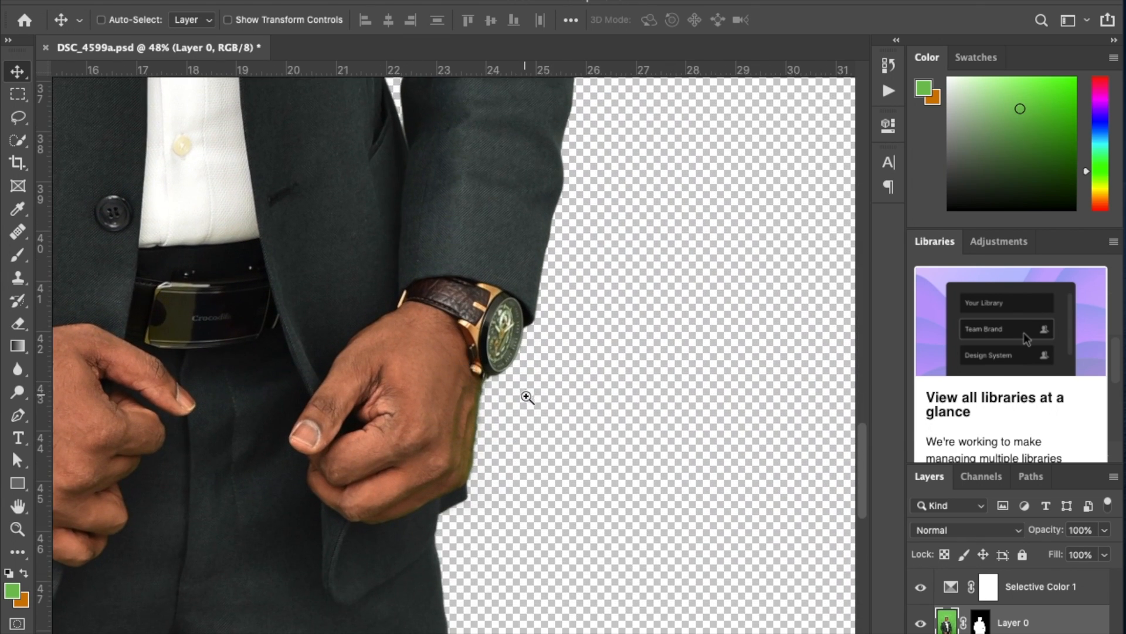
left_click_drag(526, 397, 601, 438)
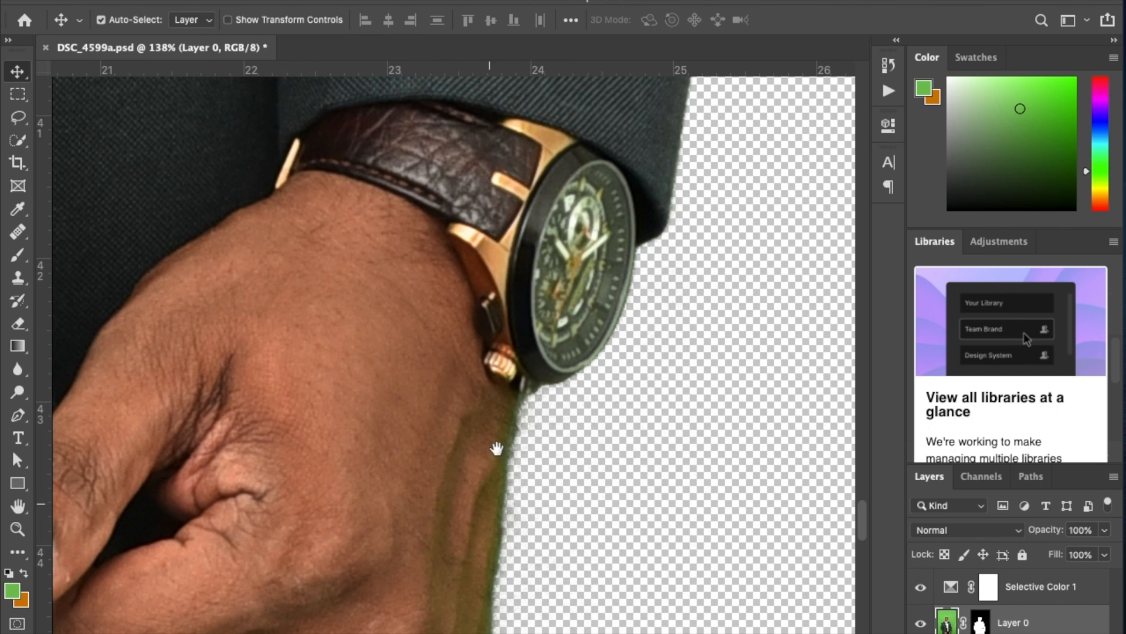
left_click_drag(534, 506, 421, 372)
left_click_drag(502, 233, 503, 341)
left_click_drag(477, 214, 564, 257)
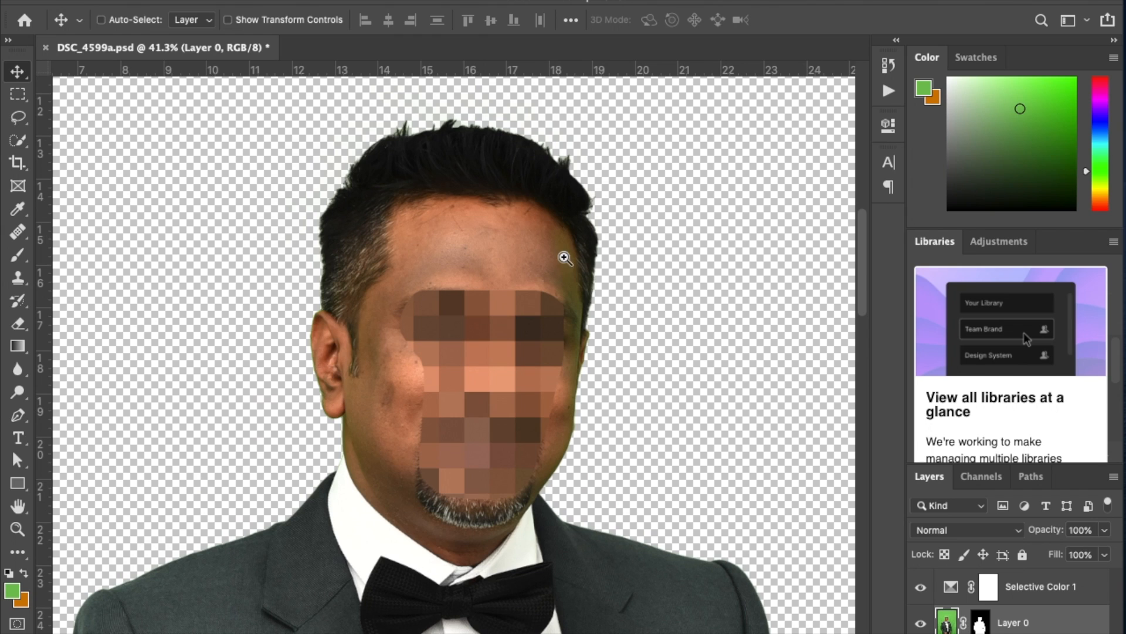
left_click_drag(689, 354, 565, 328)
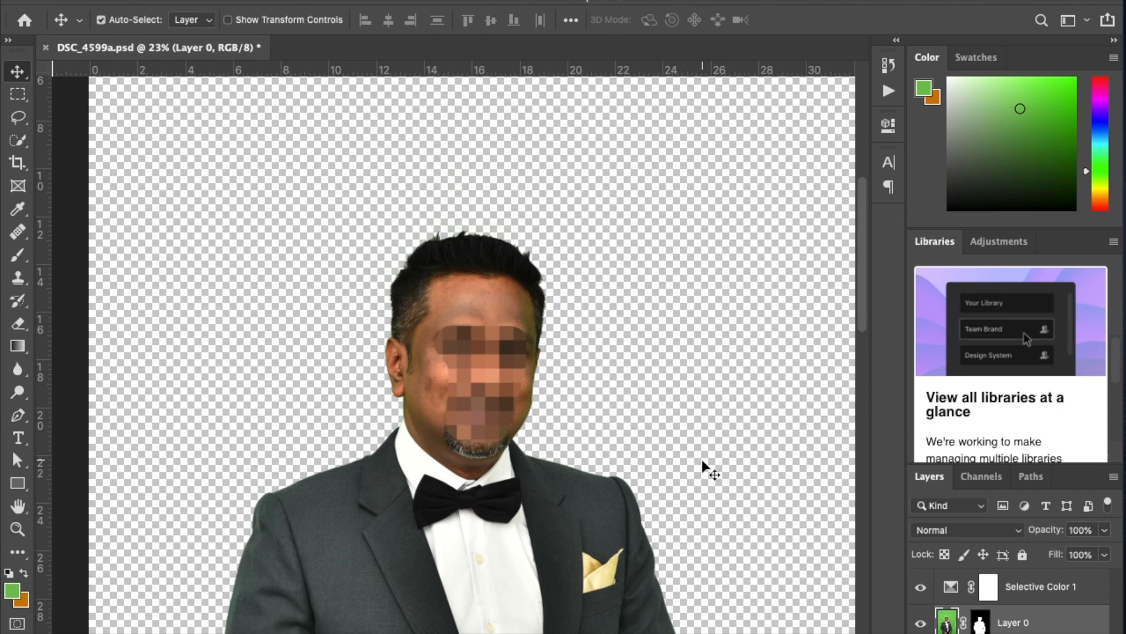
Add a new empty layer above the Selective Color adjustment and set its blend mode to Color.
left_click(1069, 593)
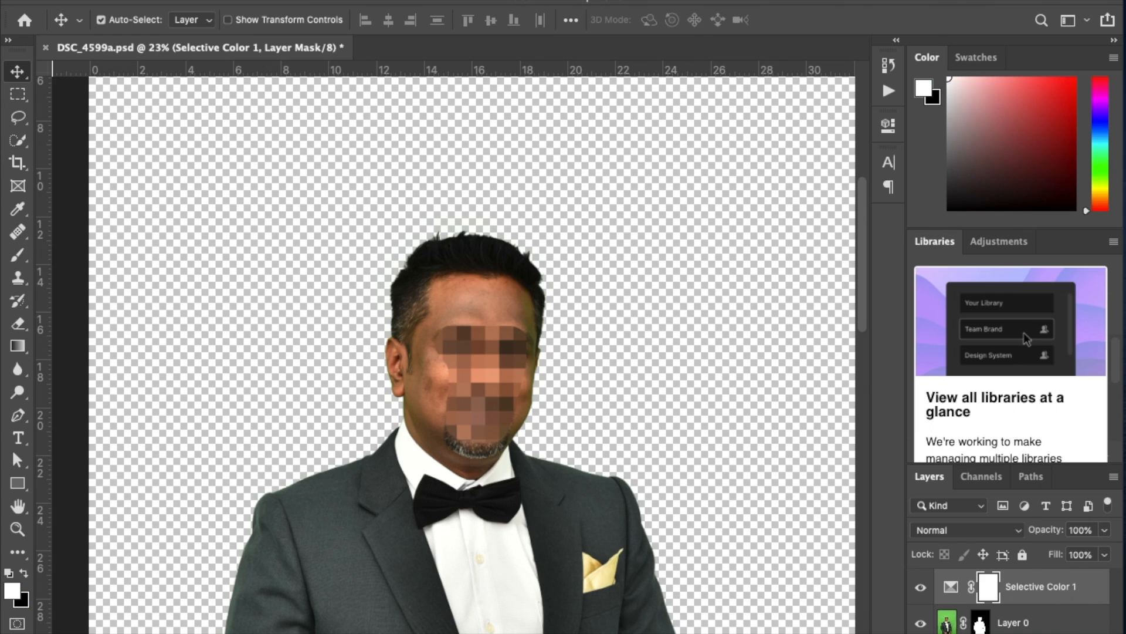
left_click(1075, 633)
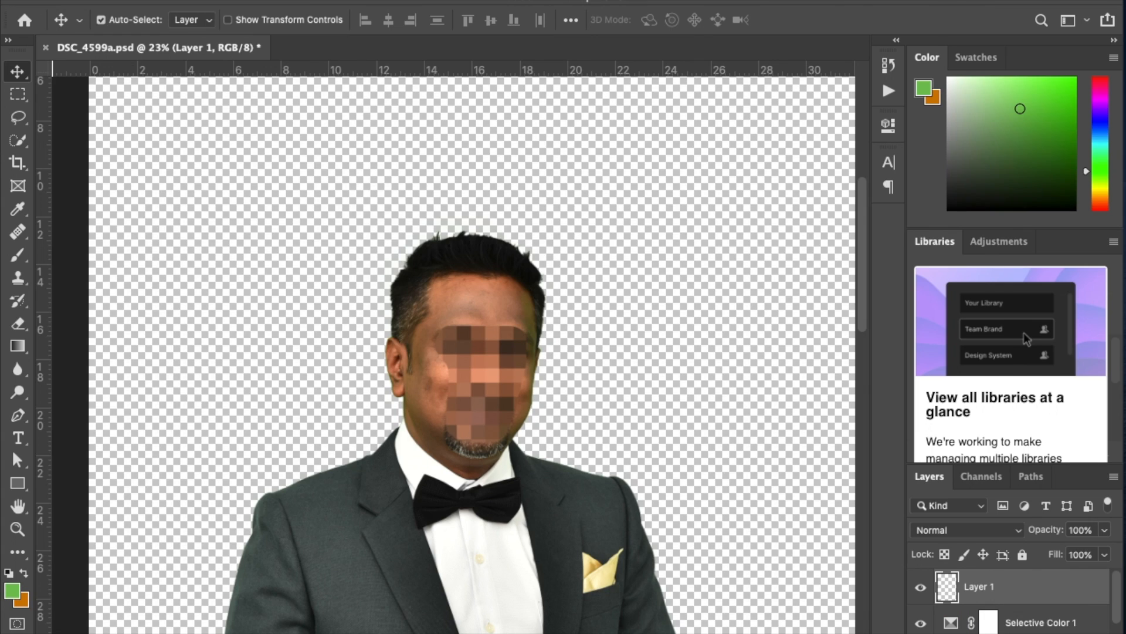
left_click(938, 244)
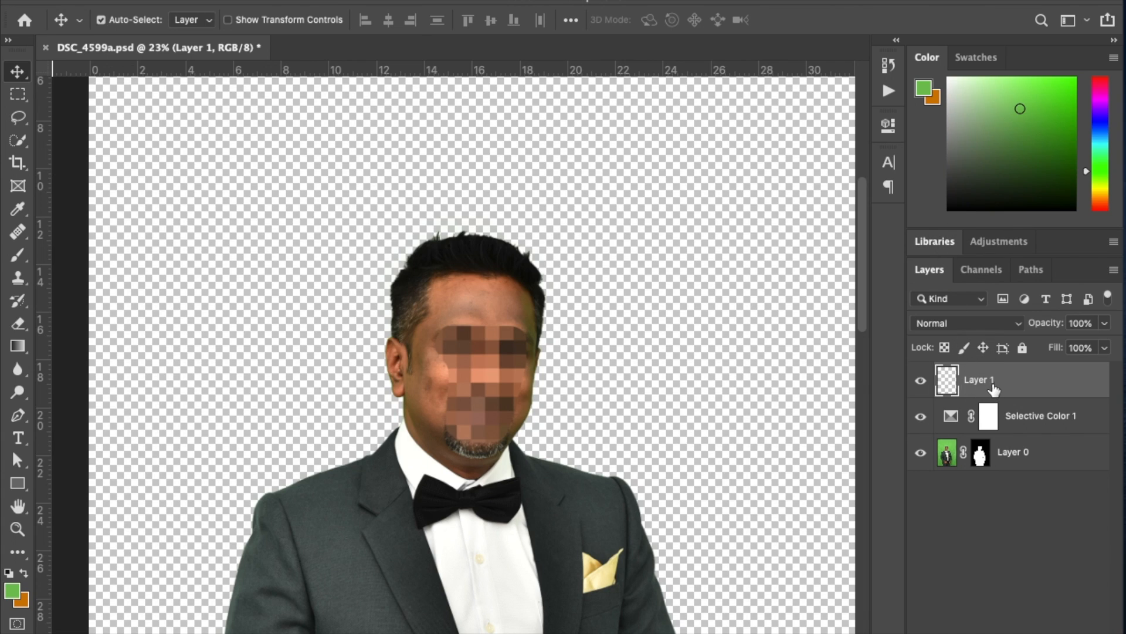
left_click(991, 324)
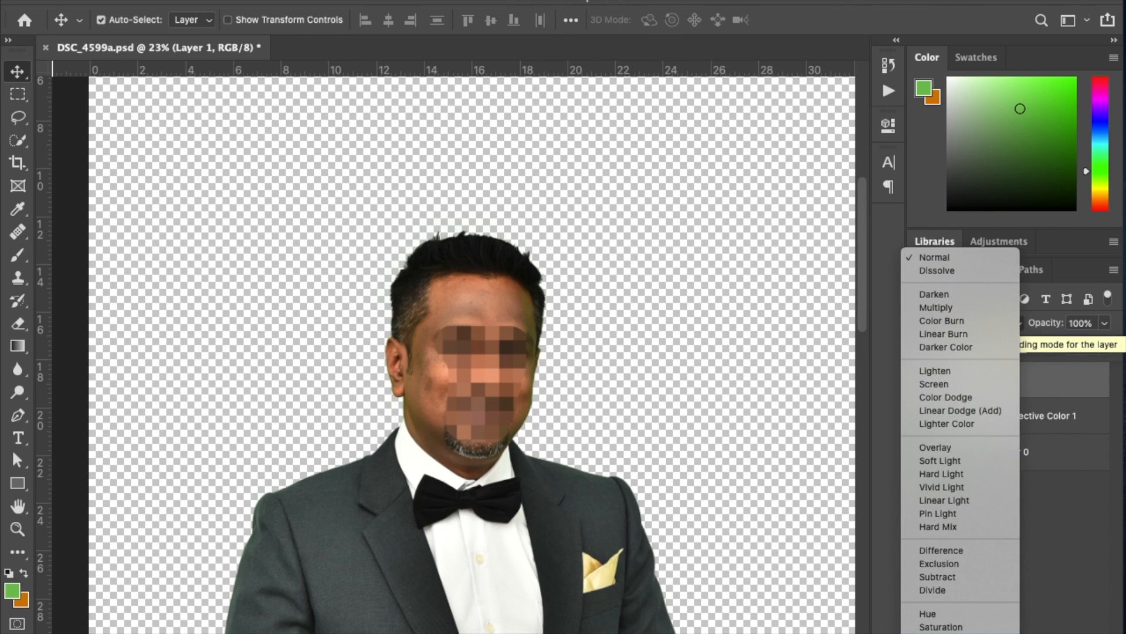
left_click(938, 633)
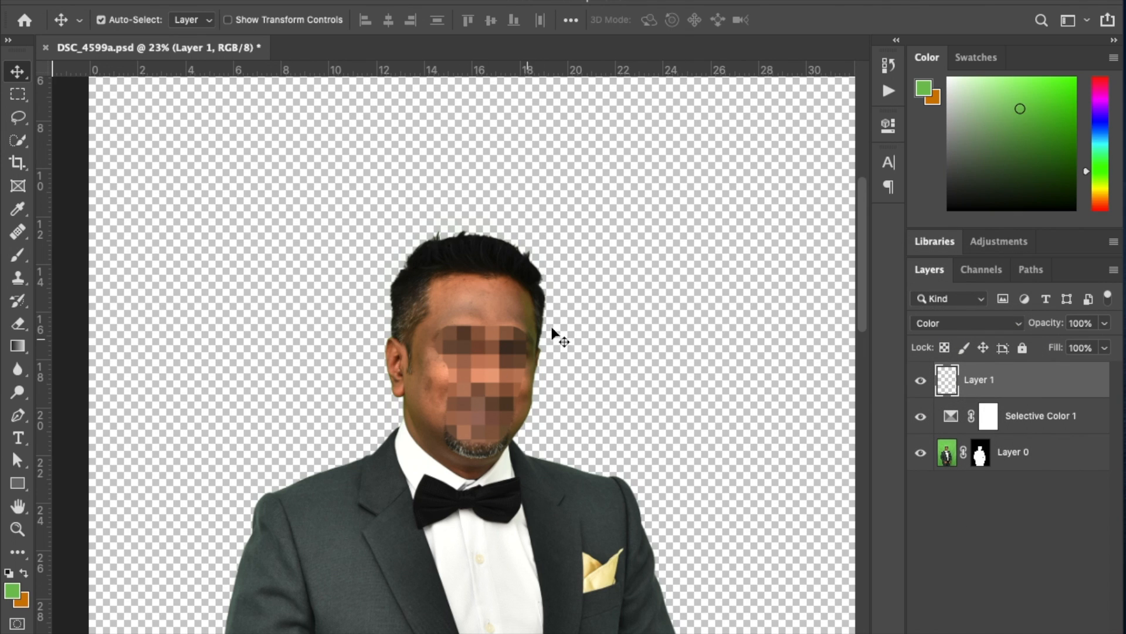
Sample the forehead's skin tone with the Brush tool and paint over the green cast beside the hairline on Layer 1.
left_click_drag(535, 303, 623, 383)
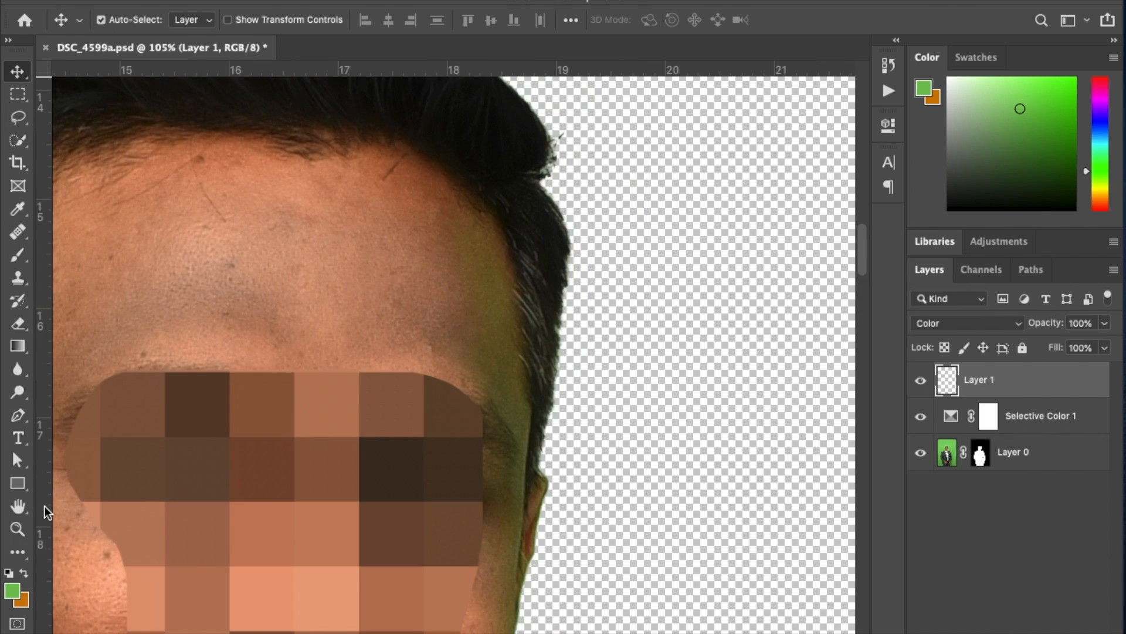
left_click(26, 258)
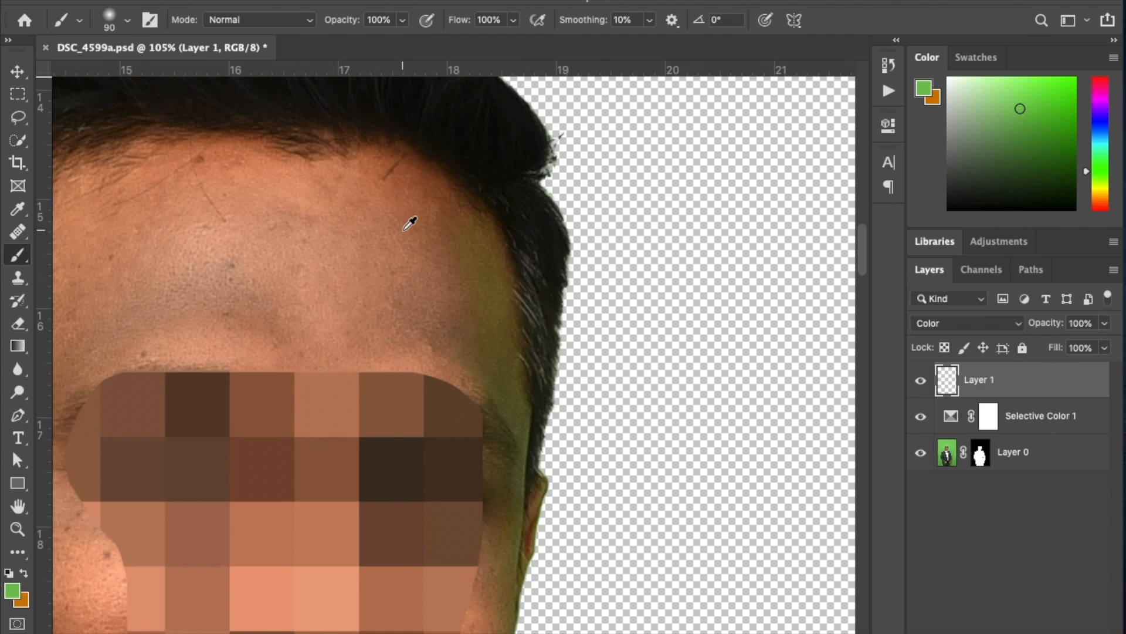
left_click(412, 206, "alt")
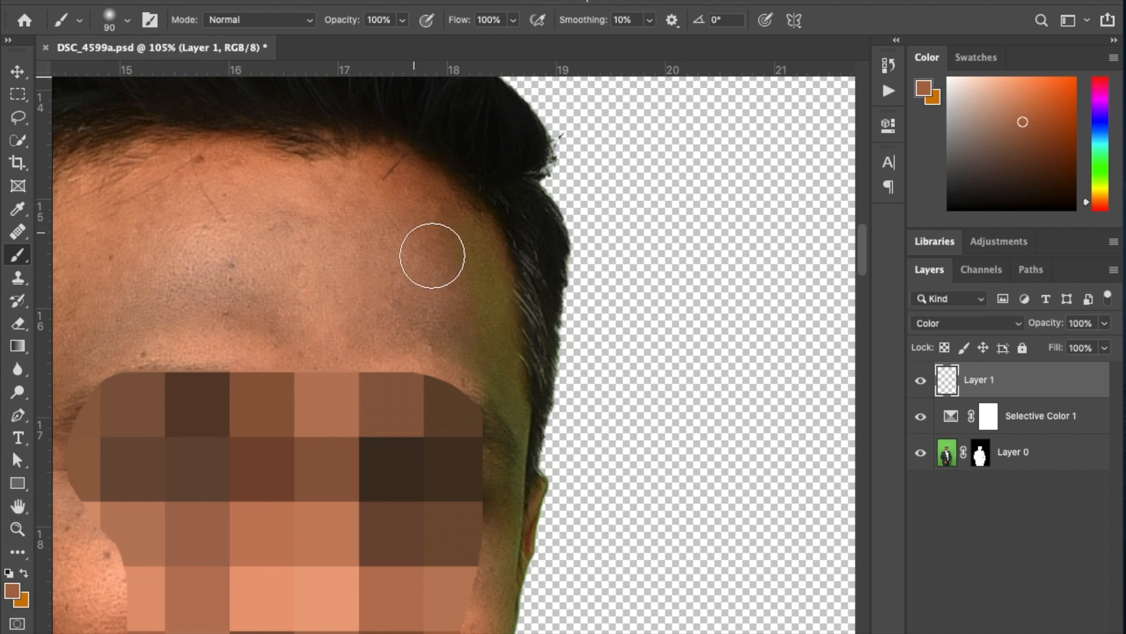
mouse_move(478, 252)
left_mouse_down()
mouse_move(510, 414)
mouse_move(533, 341)
mouse_move(494, 237)
left_mouse_up()
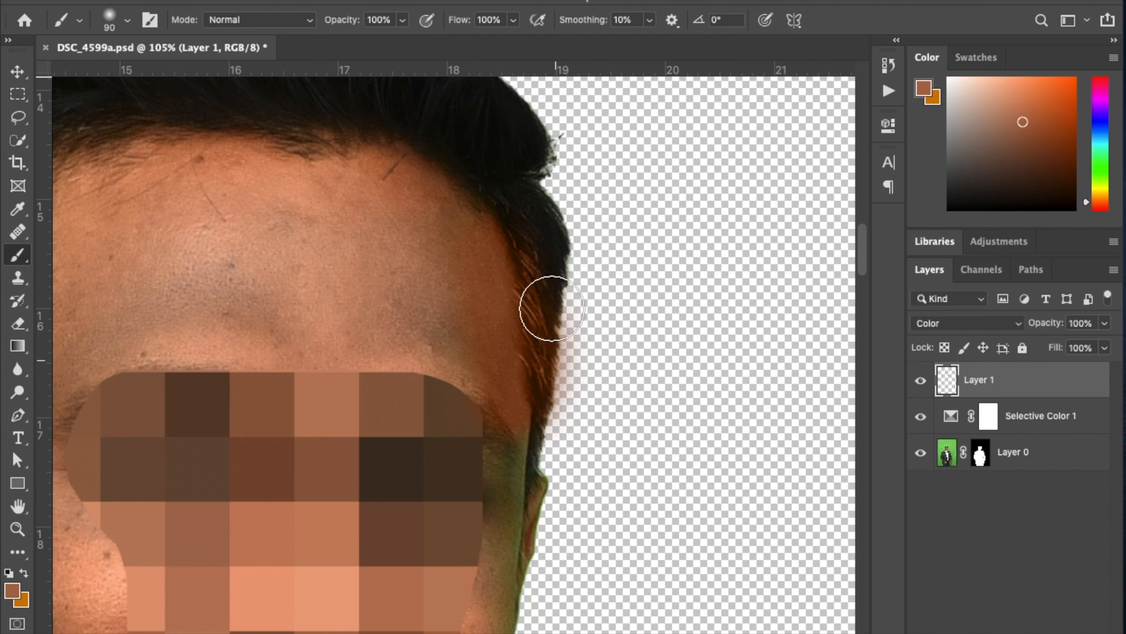
Paint the side hair with its own sampled black and clip Layer 1 to the Selective Color layer.
left_click(528, 194, "alt")
mouse_move(542, 272)
left_mouse_down()
mouse_move(571, 441)
mouse_move(591, 228)
left_mouse_up()
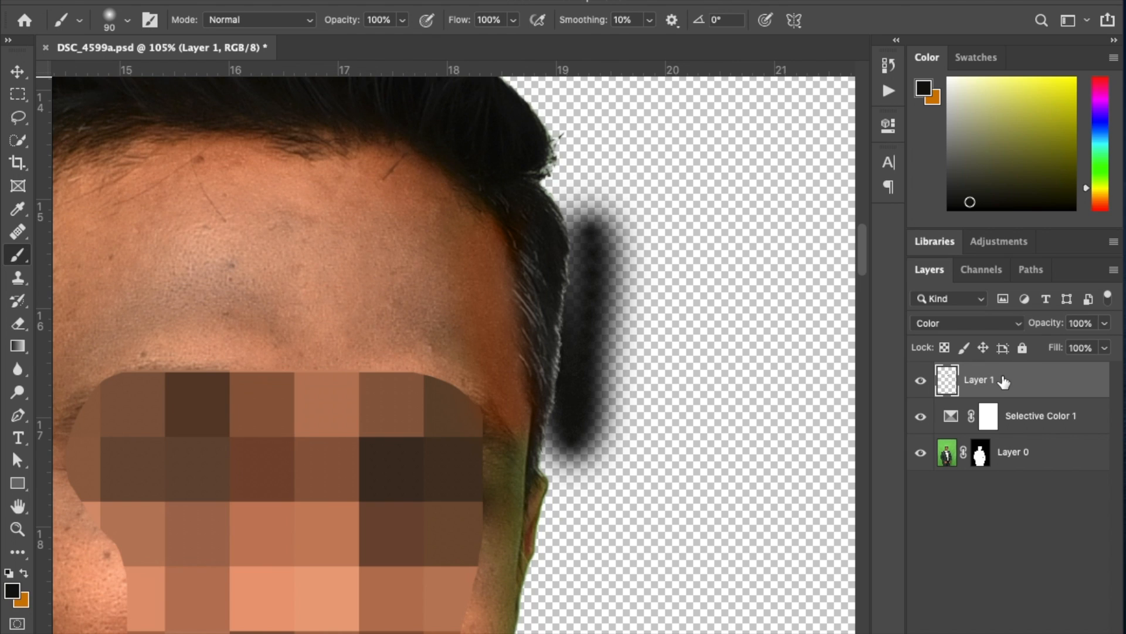
key("ctrl+alt+g")
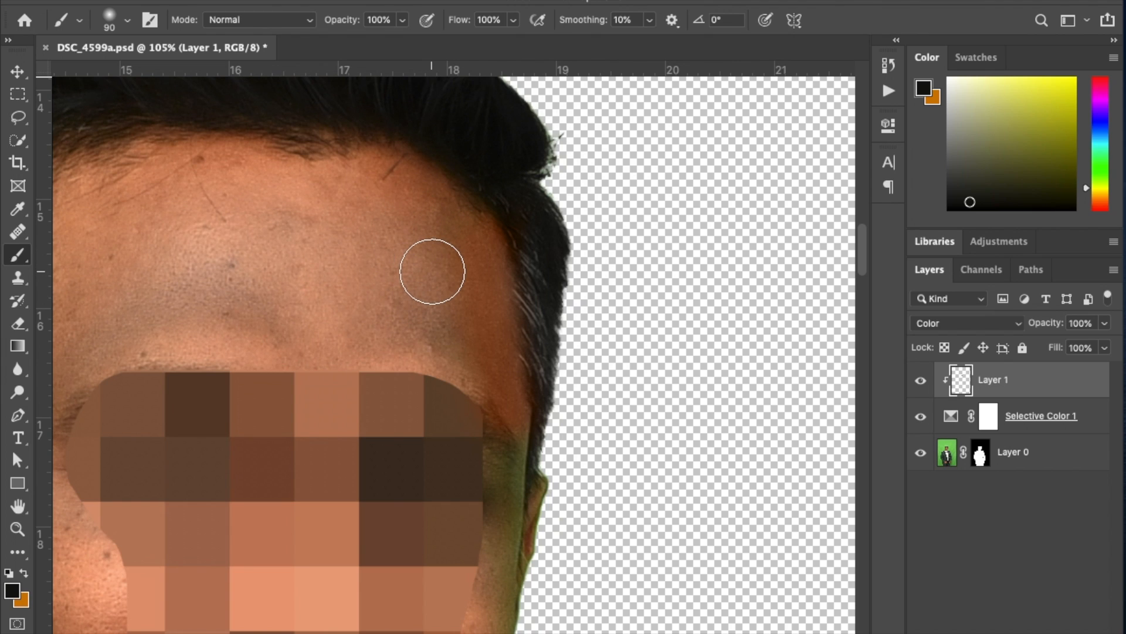
Set the brush opacity to 25% and blend the forehead edge and side hair with sampled skin and hair colors.
left_click(419, 216, "alt")
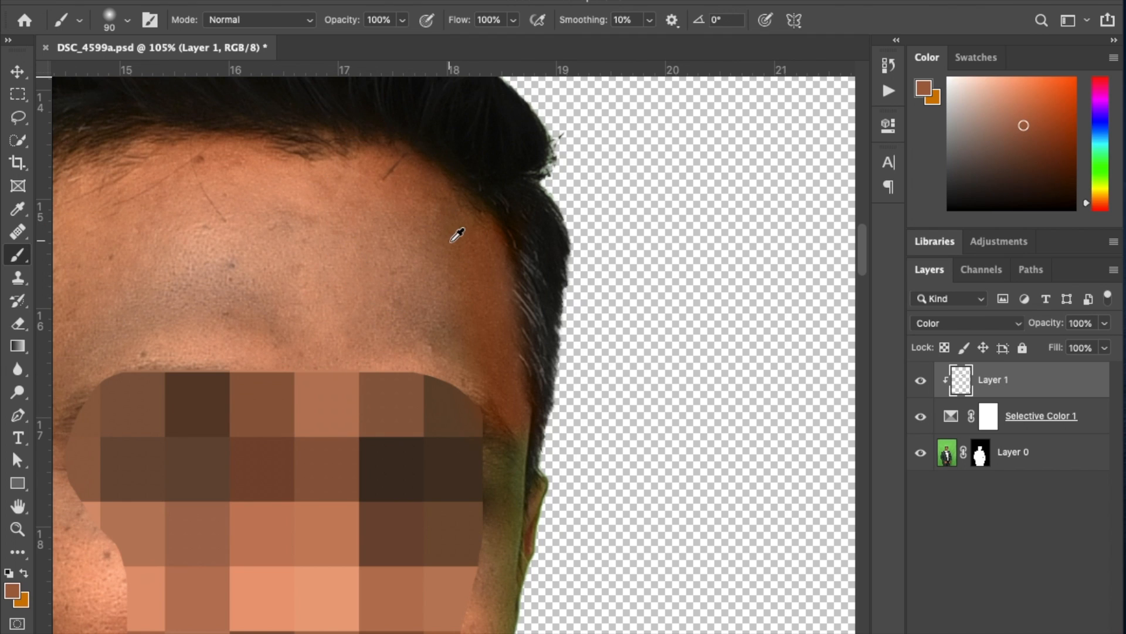
left_click(429, 216, "alt")
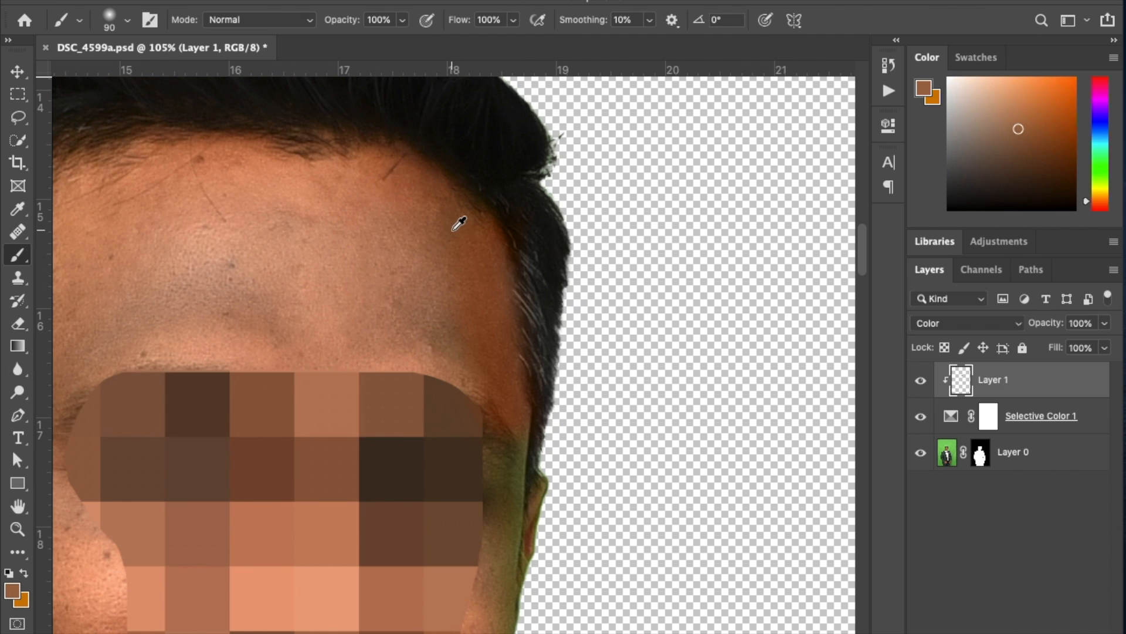
left_click(428, 246, "alt")
left_click(430, 261, "alt")
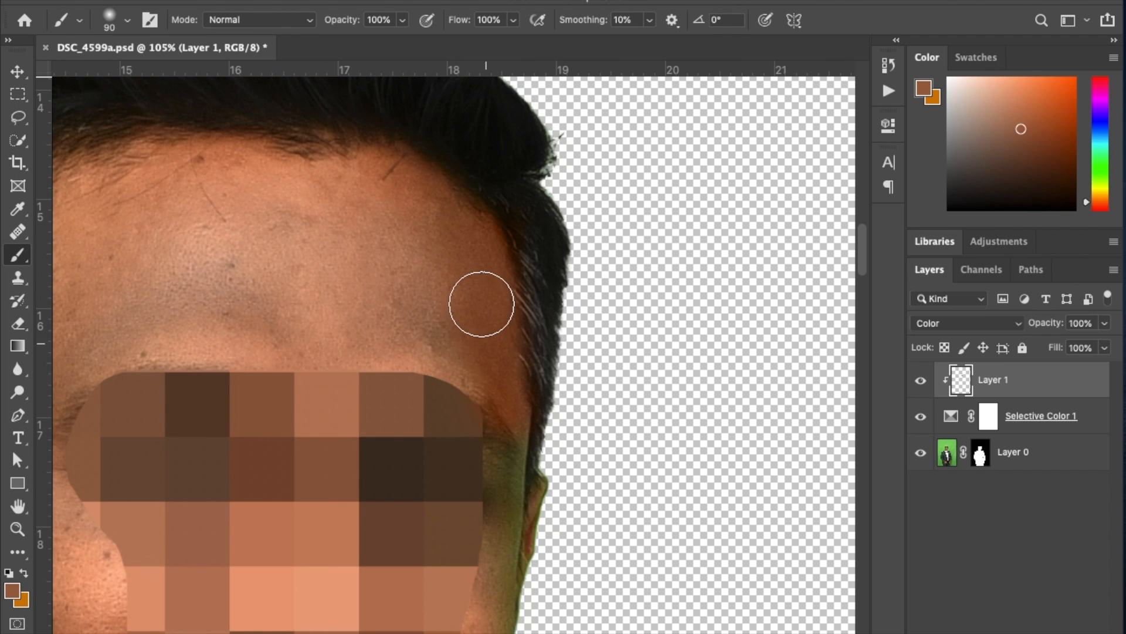
left_click(553, 205, "alt")
mouse_move(539, 245)
left_mouse_down()
mouse_move(558, 364)
mouse_move(548, 378)
mouse_move(526, 203)
left_mouse_up()
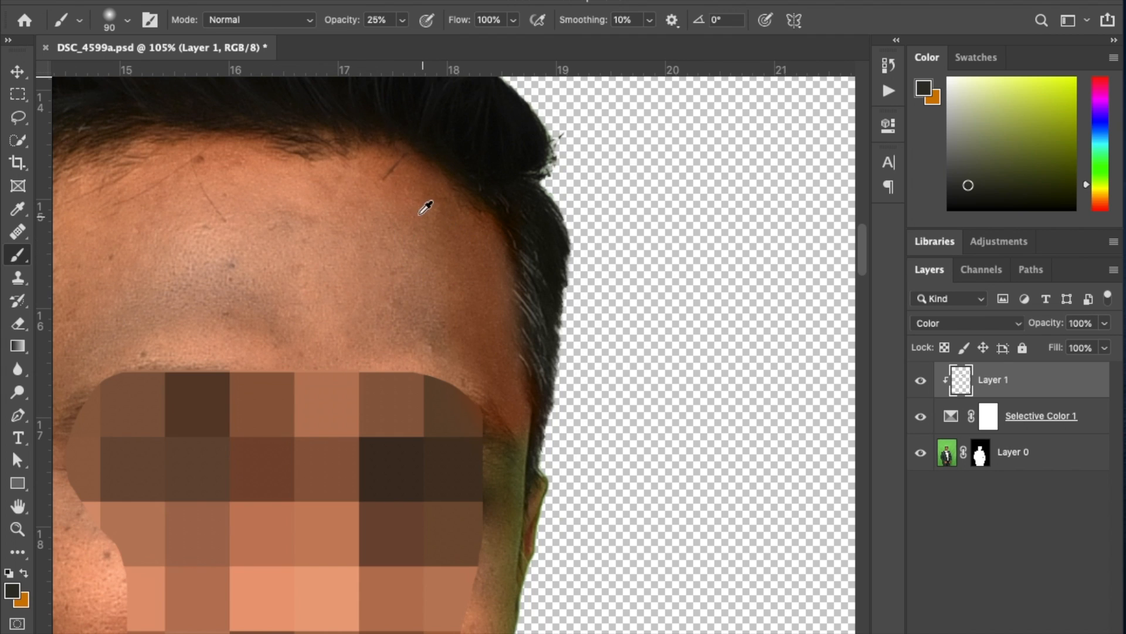
left_click(413, 205, "alt")
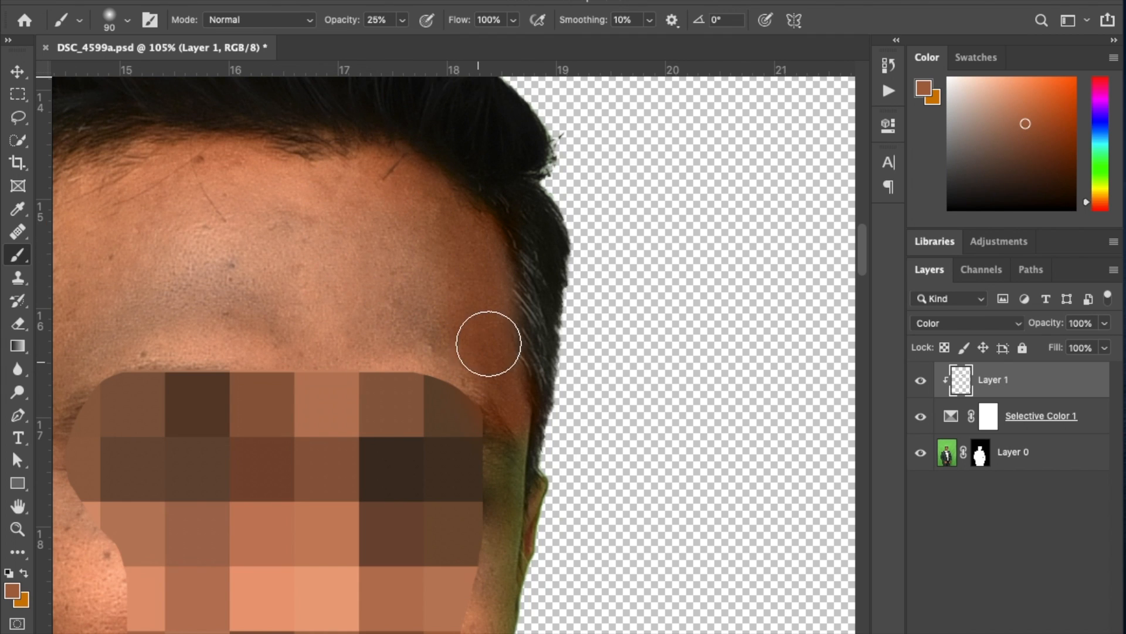
left_click(550, 227, "alt")
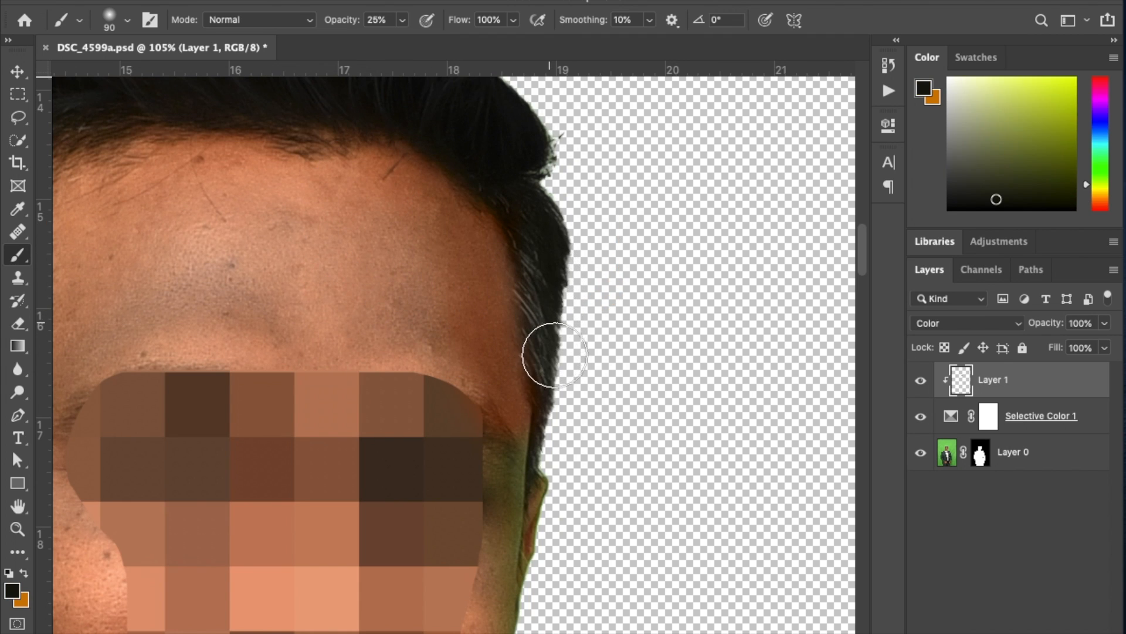
Paint sampled skin tones over the green edge of the ear, cheek and jaw, and sample the shirt collar's white.
mouse_move(606, 542)
left_mouse_down()
mouse_move(606, 436)
mouse_move(584, 317)
left_mouse_up()
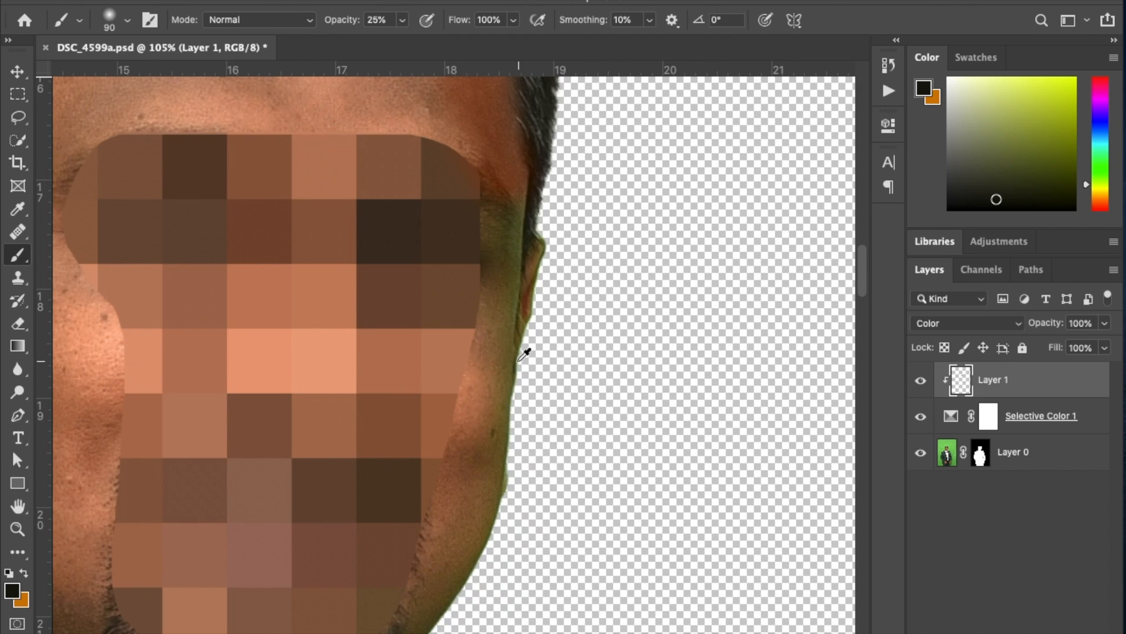
left_click(501, 356, "alt")
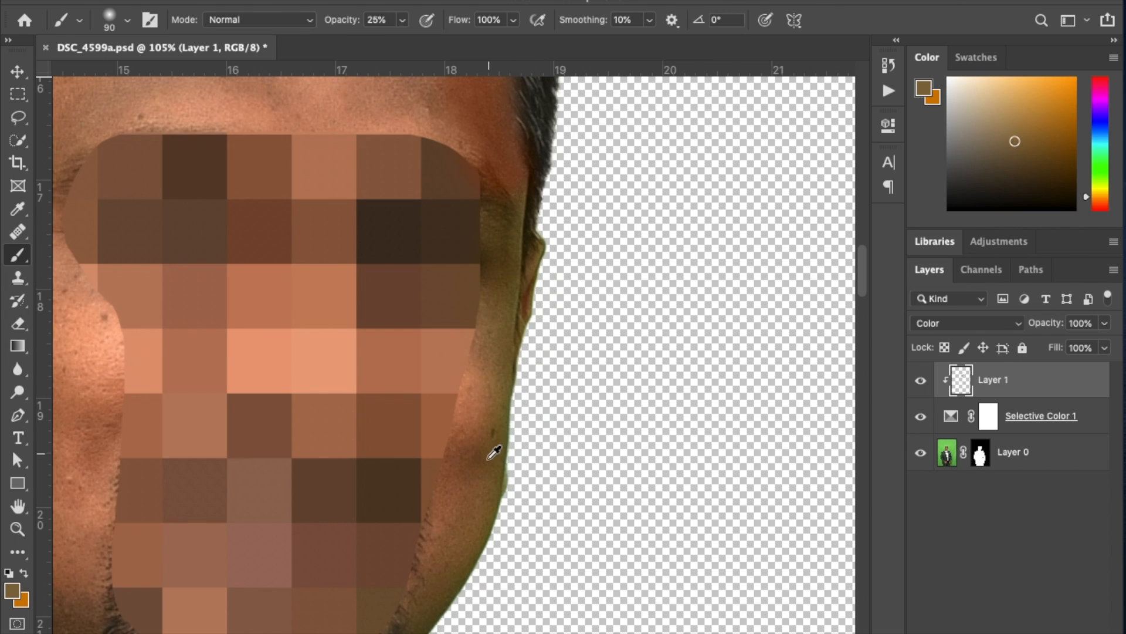
left_click(478, 421, "alt")
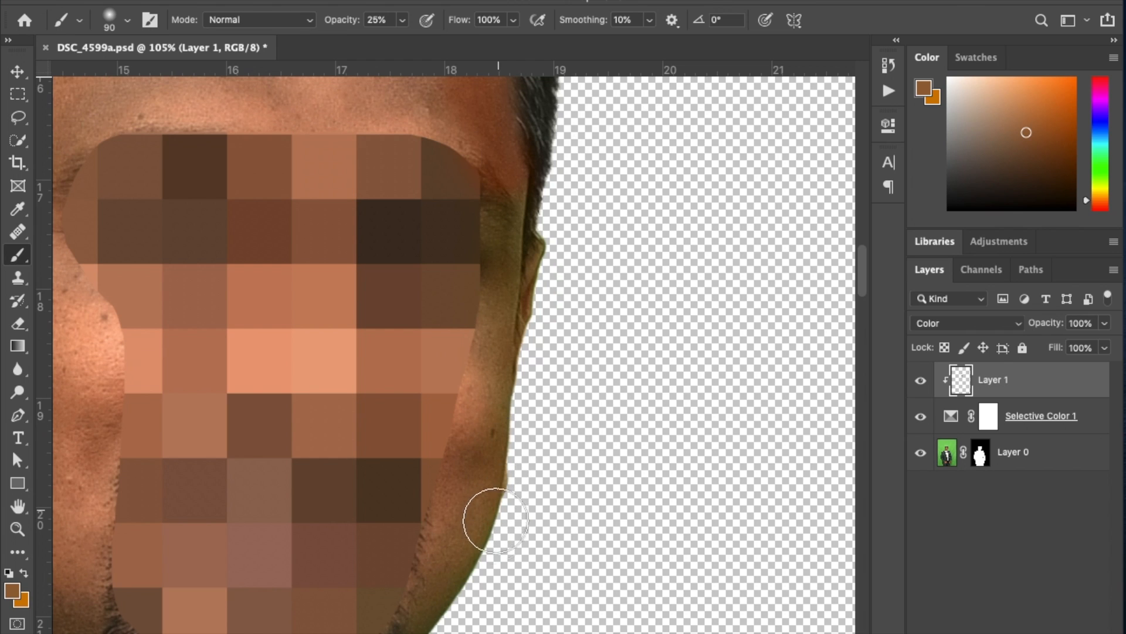
left_click_drag(531, 558, 527, 348)
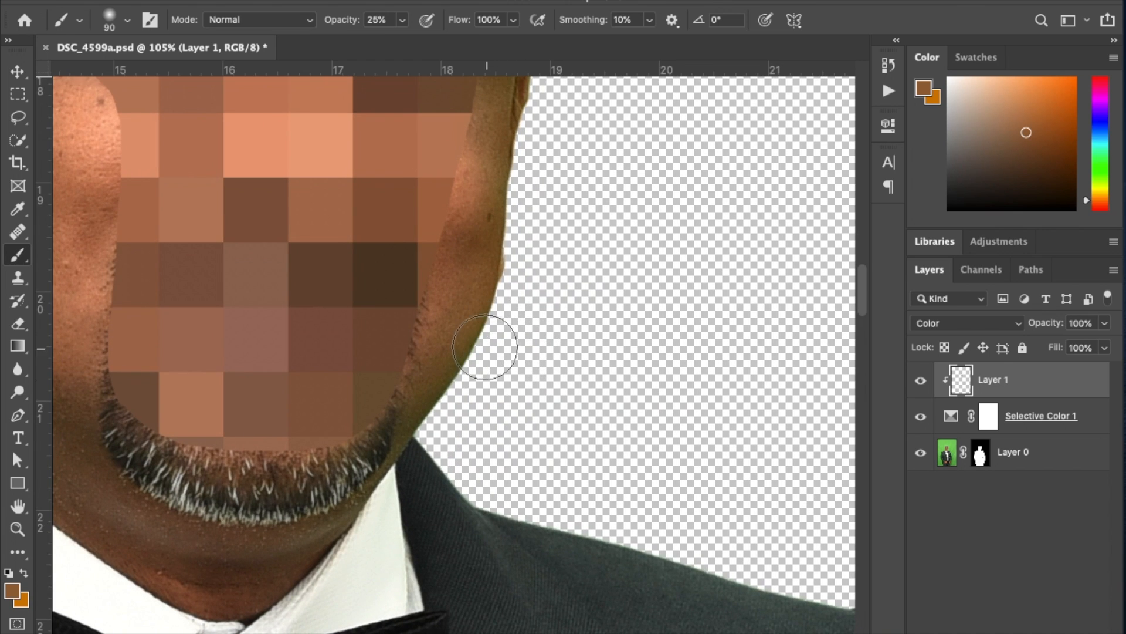
left_click(479, 319, "alt")
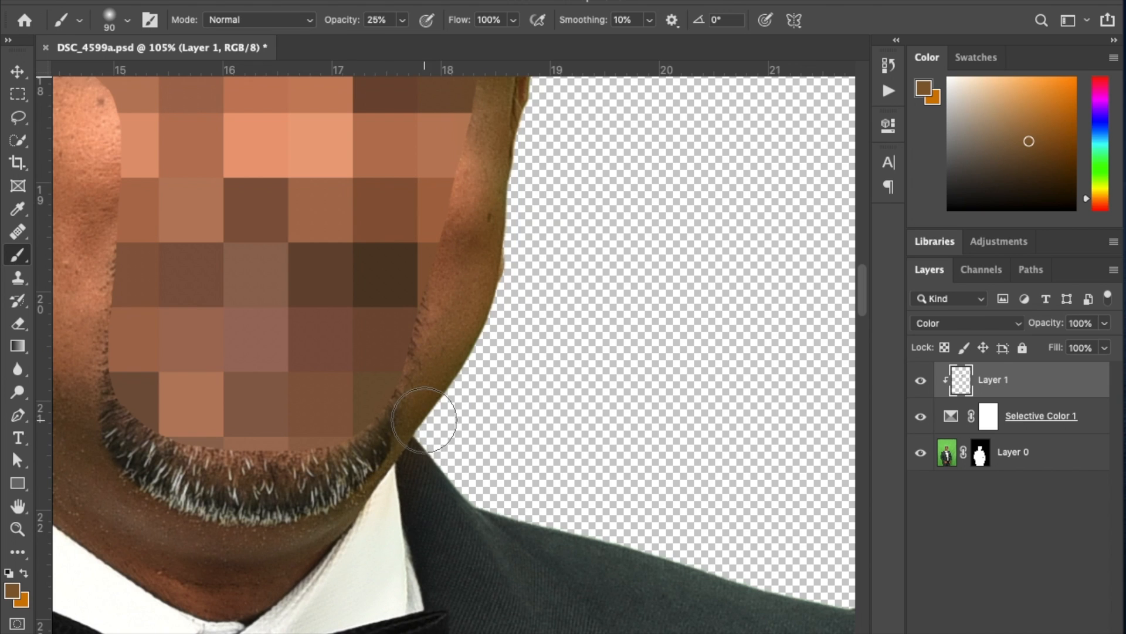
left_click(400, 553, "alt")
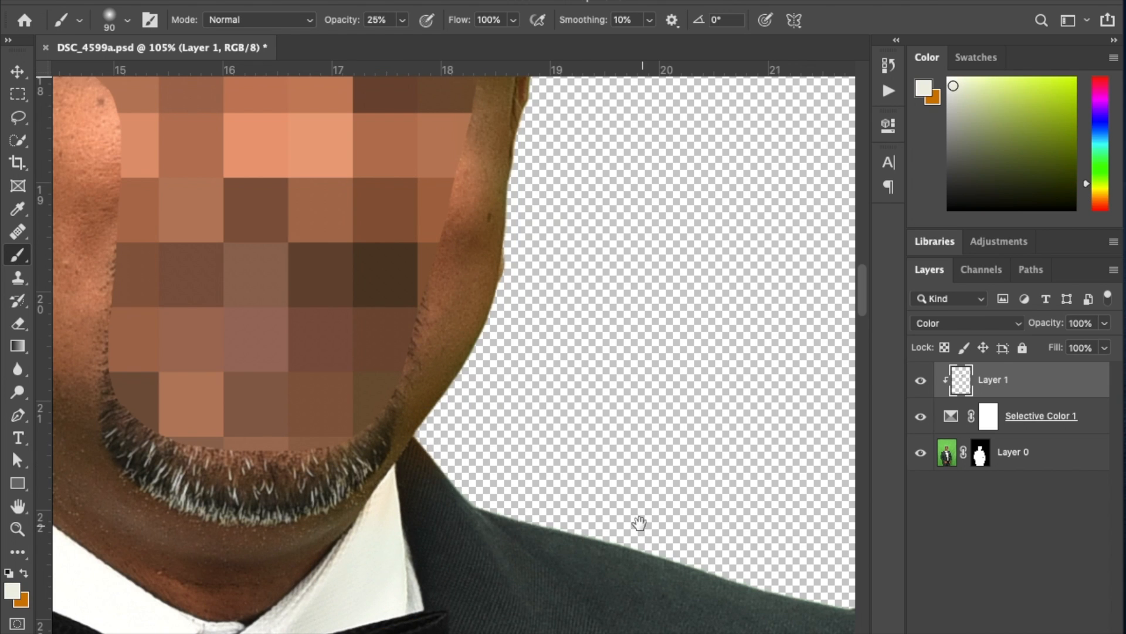
Sample the jacket's dark gray and paint it along the green-tinted shoulder edge.
left_click_drag(638, 523, 463, 382)
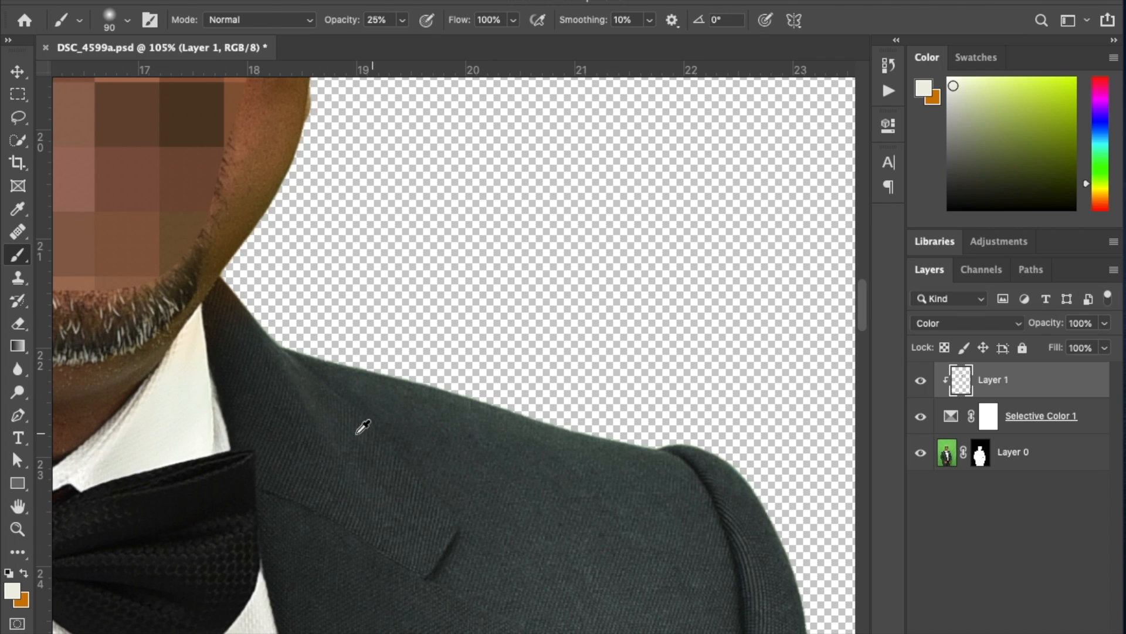
left_click(438, 426, "alt")
mouse_move(413, 384)
left_mouse_down()
mouse_move(662, 454)
mouse_move(543, 443)
mouse_move(397, 389)
mouse_move(569, 413)
mouse_move(609, 444)
mouse_move(381, 406)
mouse_move(377, 385)
mouse_move(587, 428)
mouse_move(366, 404)
mouse_move(287, 328)
mouse_move(513, 427)
left_mouse_up()
Paint sampled jacket color along the outer edge of the upper sleeve to remove its green fringe.
mouse_move(703, 499)
left_mouse_down()
mouse_move(465, 222)
mouse_move(503, 203)
mouse_move(517, 216)
mouse_move(621, 546)
mouse_move(504, 300)
left_mouse_up()
left_click(506, 219, "alt")
left_click_drag(457, 335, 497, 441)
left_click(488, 421, "alt")
left_click_drag(475, 365, 497, 388)
Neutralize the green fringe around the elbow fold and lower sleeve down to the wrist with sampled jacket color.
left_click_drag(615, 546, 543, 270)
left_click_drag(574, 492, 592, 511)
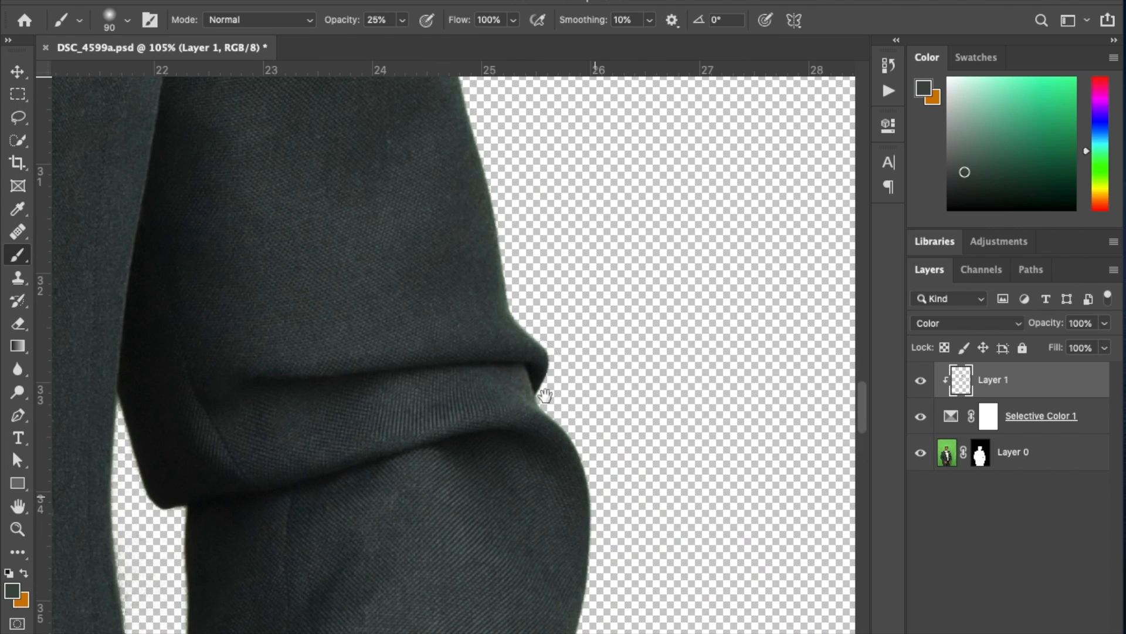
left_click(484, 310, "alt")
mouse_move(494, 255)
left_mouse_down()
mouse_move(512, 356)
mouse_move(492, 276)
left_mouse_up()
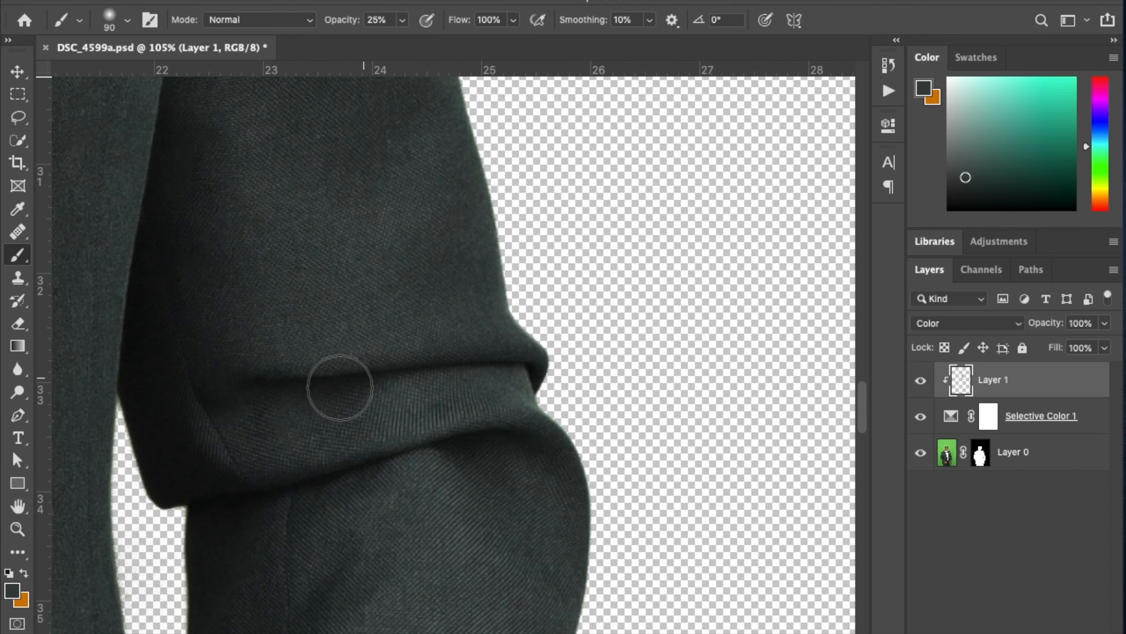
left_click_drag(458, 496, 398, 65)
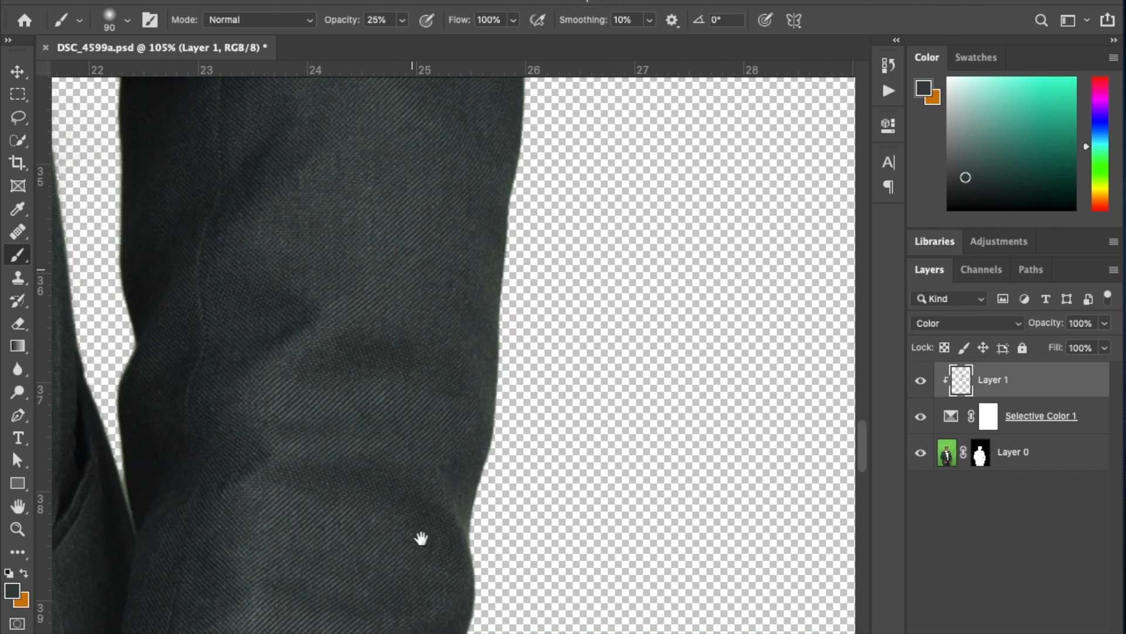
left_click_drag(492, 182, 509, 82)
left_click_drag(431, 546, 444, 382)
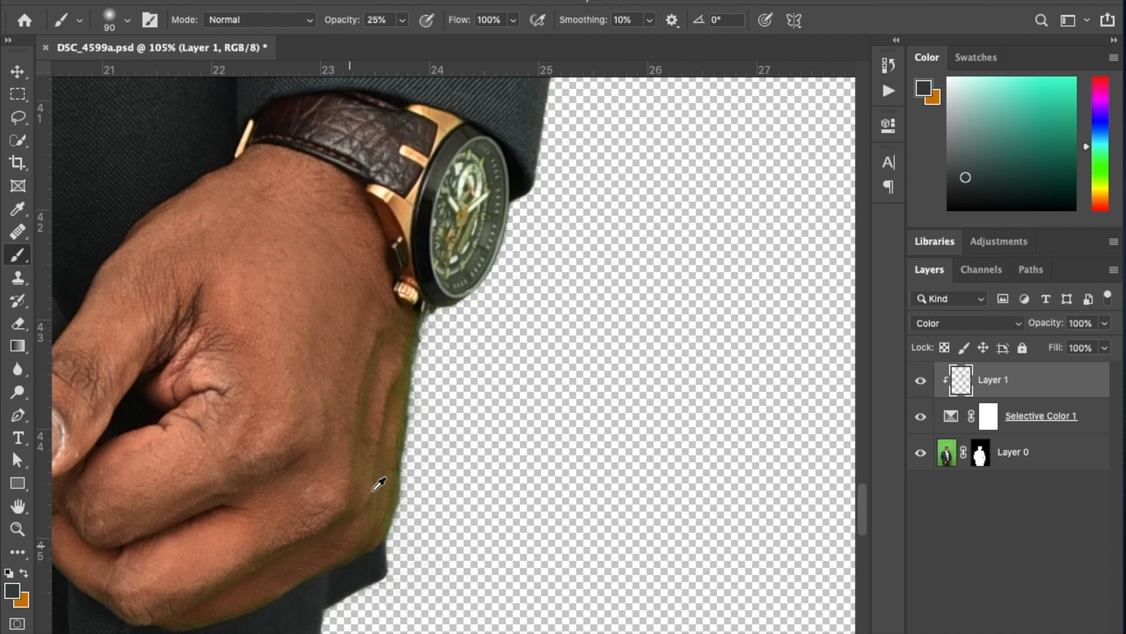
Paint sampled skin tone along the hand's green outer edge, and neutralize the watch dial with dark gray sampled from its bezel.
left_click(386, 471, "alt")
mouse_move(372, 531)
left_mouse_down()
mouse_move(403, 470)
mouse_move(419, 352)
mouse_move(407, 358)
mouse_move(386, 488)
mouse_move(391, 389)
left_mouse_up()
left_click(397, 355, "alt")
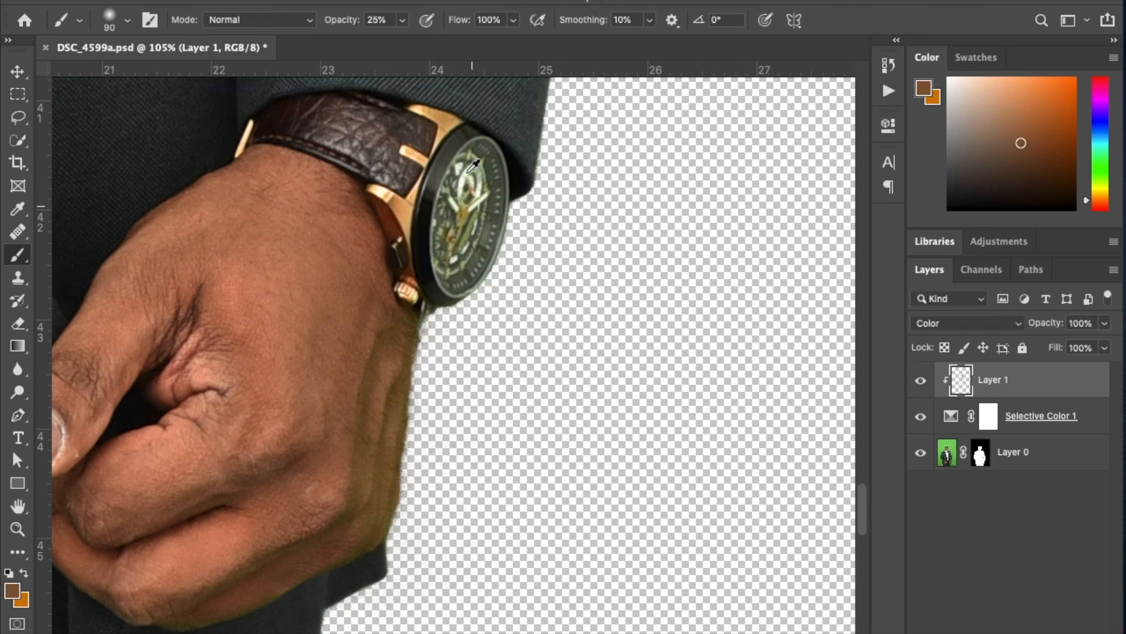
left_click(451, 148, "alt")
mouse_move(466, 212)
left_mouse_down()
mouse_move(471, 222)
mouse_move(466, 169)
mouse_move(448, 257)
mouse_move(468, 279)
left_mouse_up()
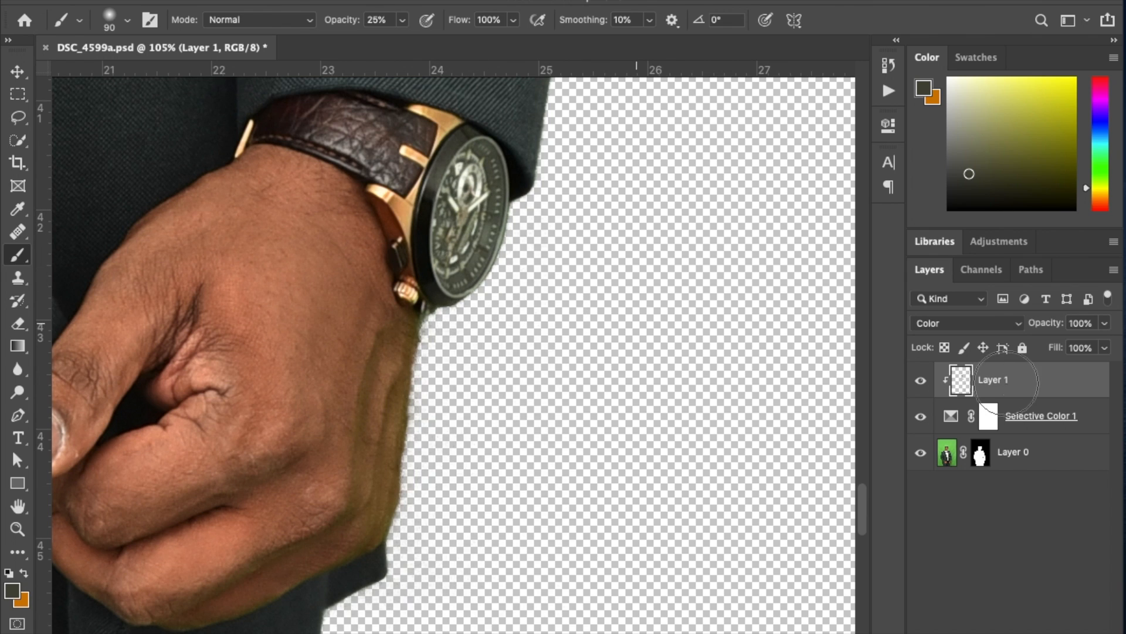
Compare the watch dial up close with and without the painted color on Layer 1.
left_click(920, 382)
left_click(919, 381)
left_click_drag(428, 229, 552, 287)
left_click_drag(534, 339, 437, 519)
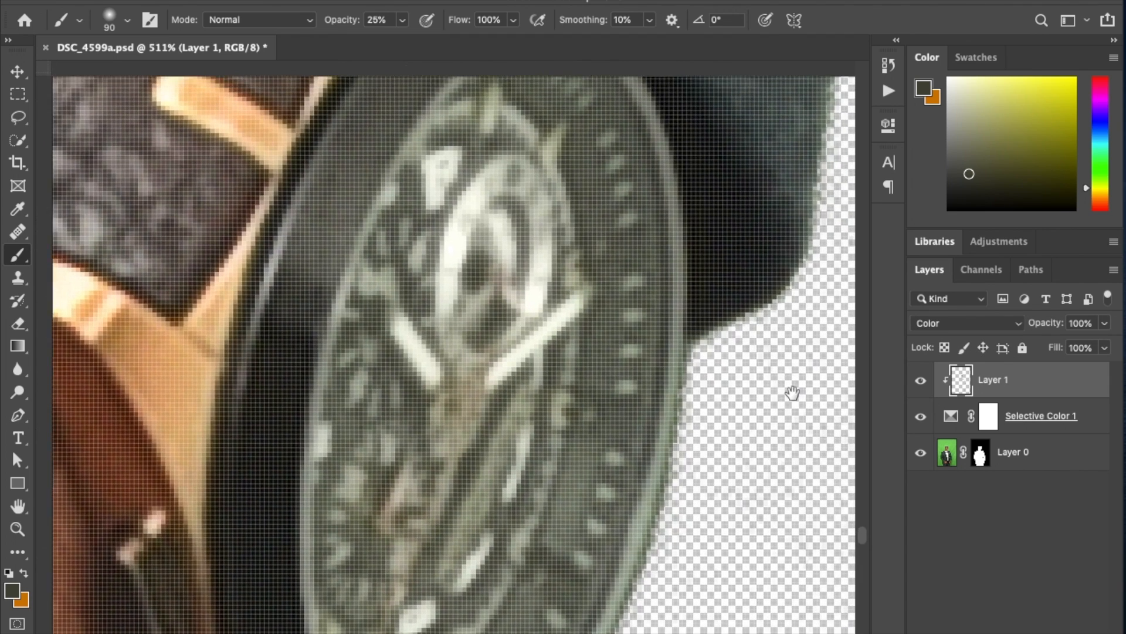
left_click(921, 382)
left_click(921, 381)
left_click(921, 381)
left_click(921, 382)
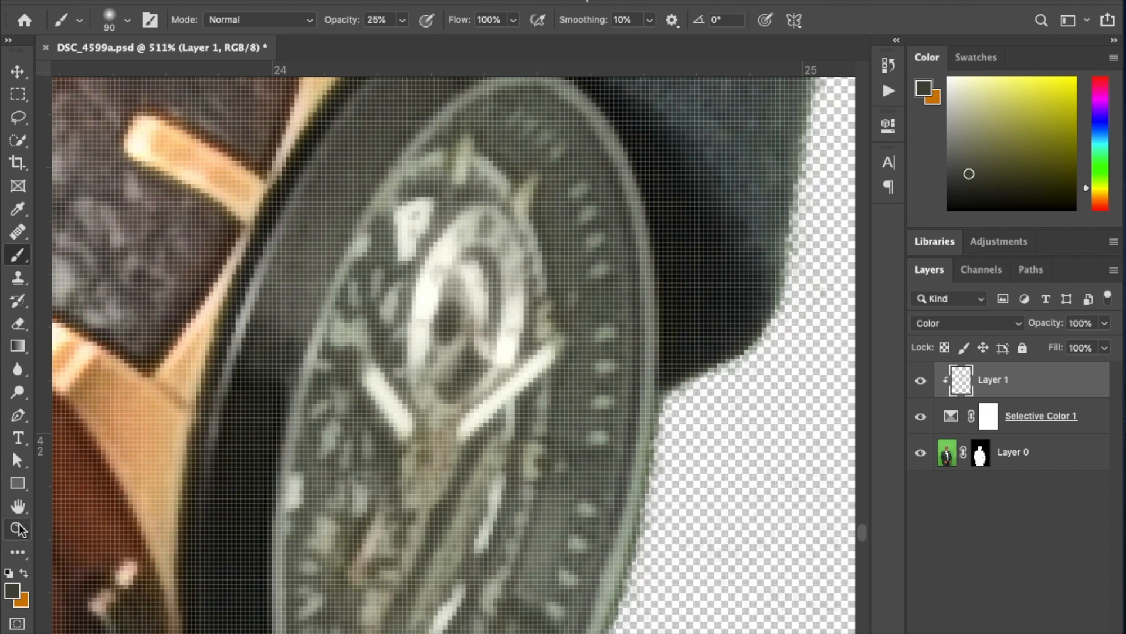
left_click(18, 323)
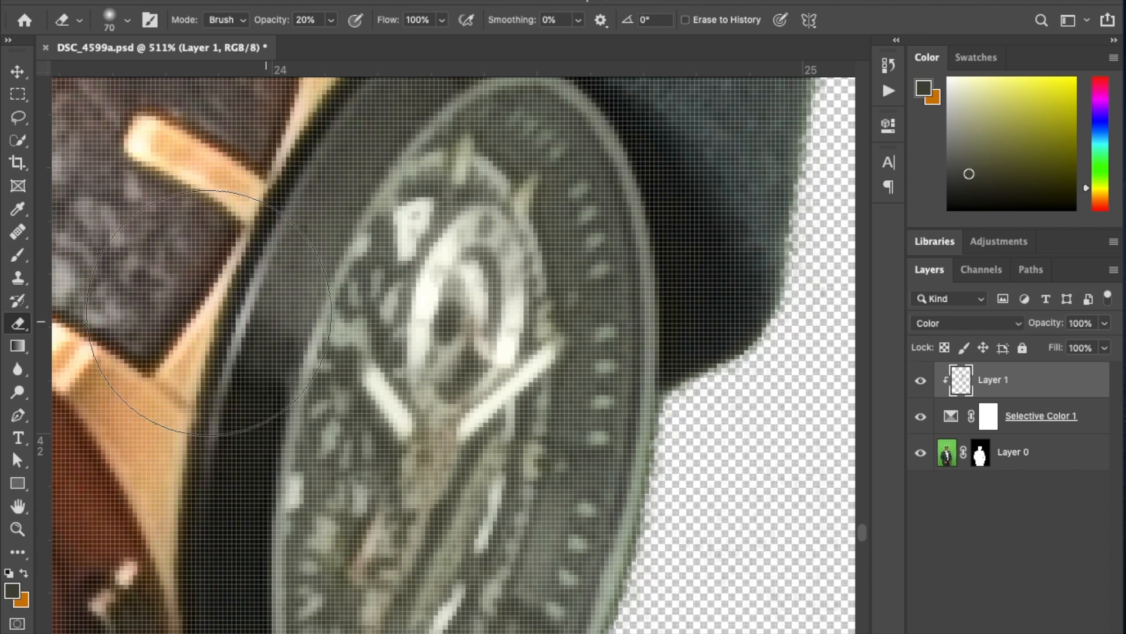
left_click_drag(17, 323, 59, 321)
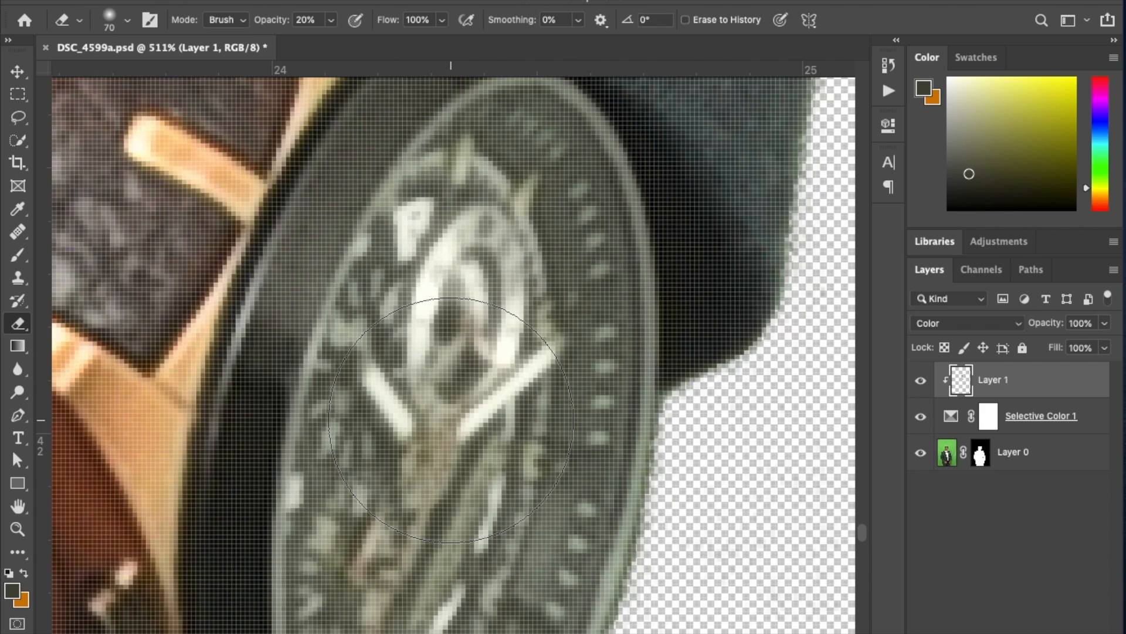
key("b")
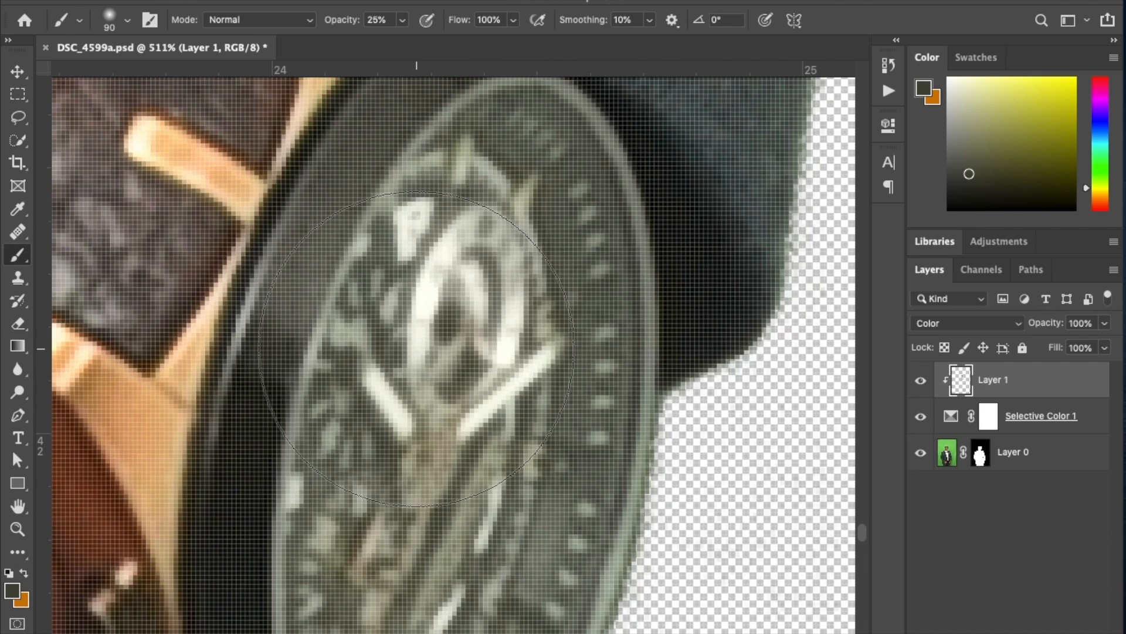
Reduce the soft brush to 7 px for detail work on the watch dial.
right_click(436, 352)
left_click(519, 387)
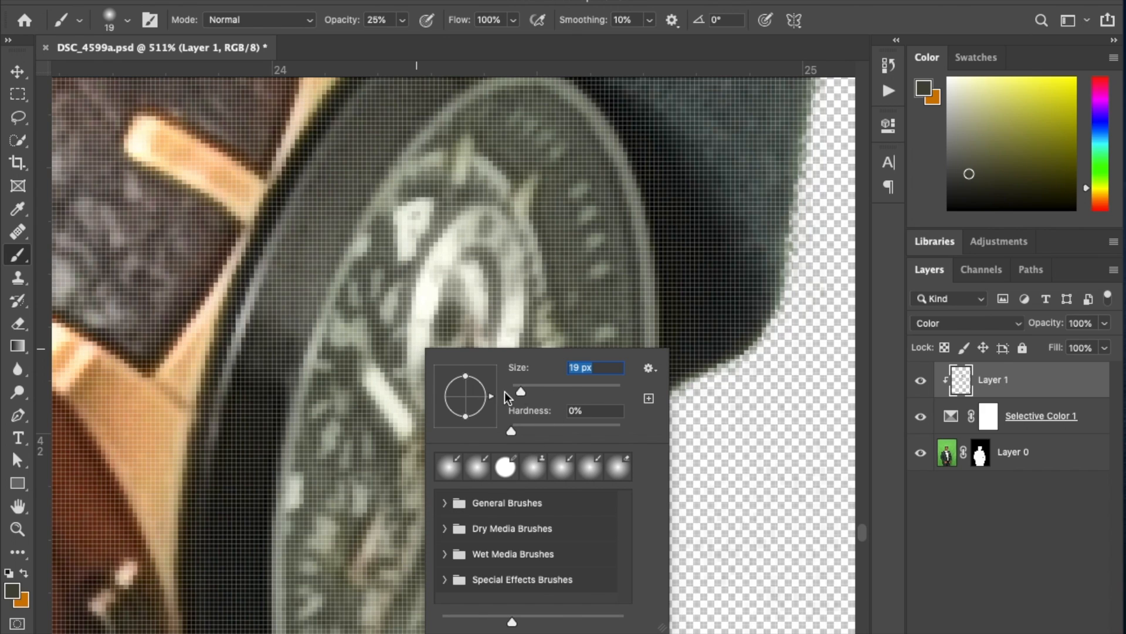
key("Return")
right_click(440, 466)
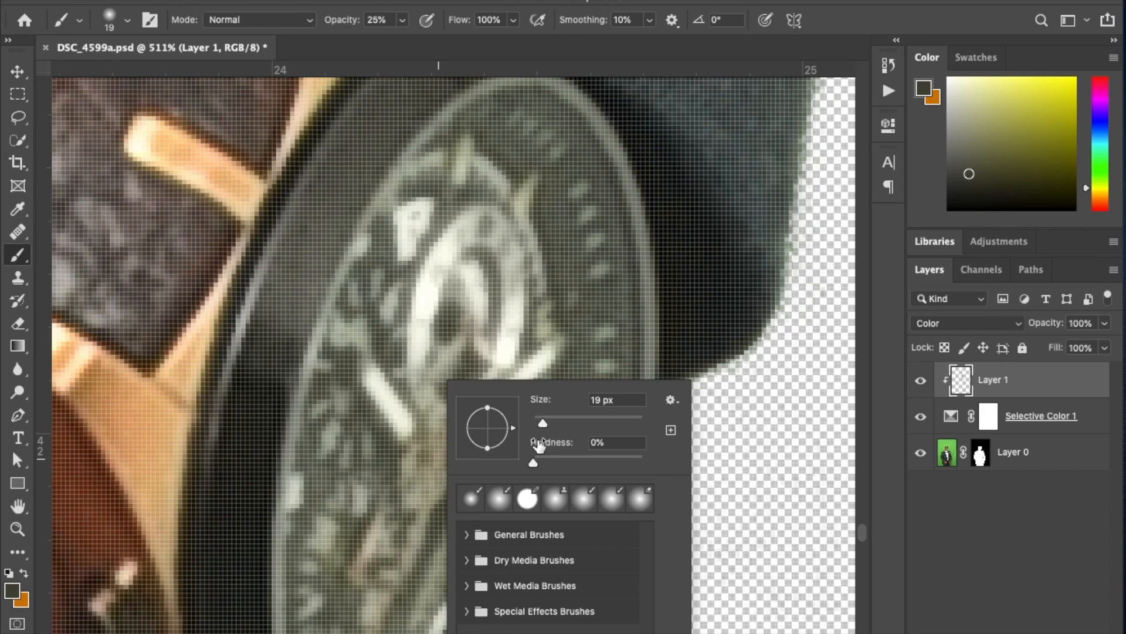
left_click_drag(542, 424, 534, 427)
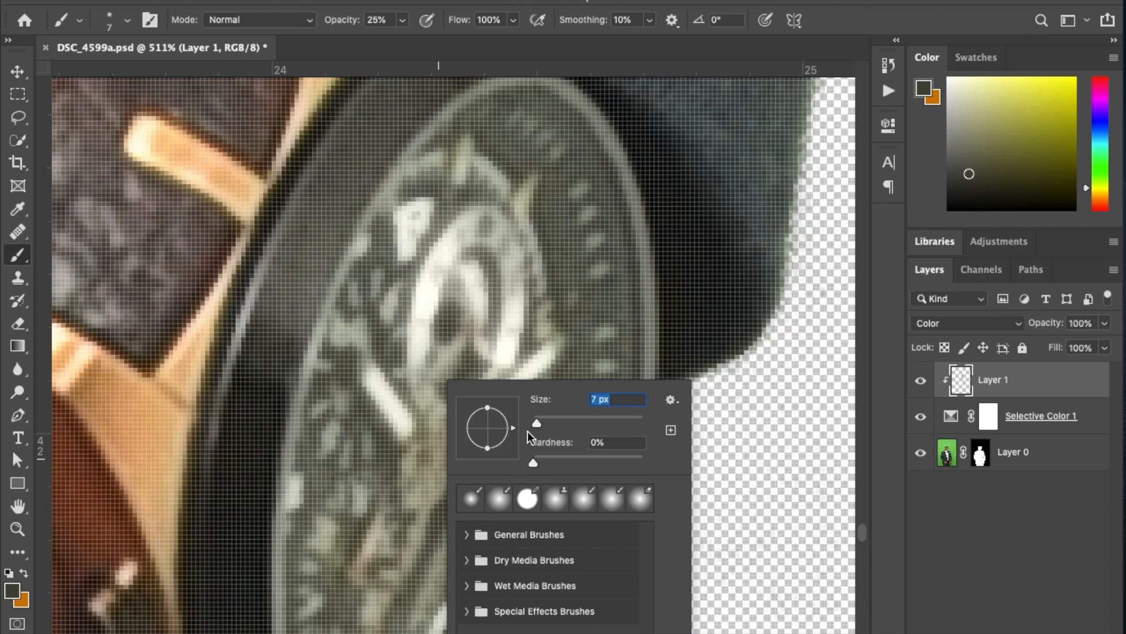
key("Return")
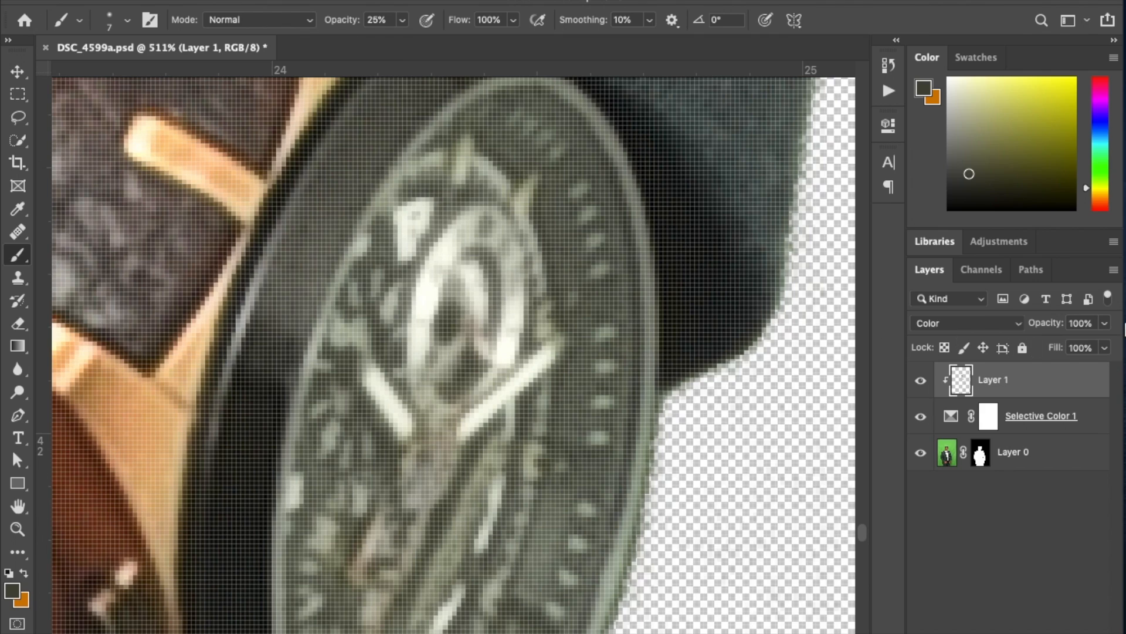
Add a layer mask to Layer 1 and paint black on it at 100% opacity to restore the original color of the watch hands.
left_click(993, 632)
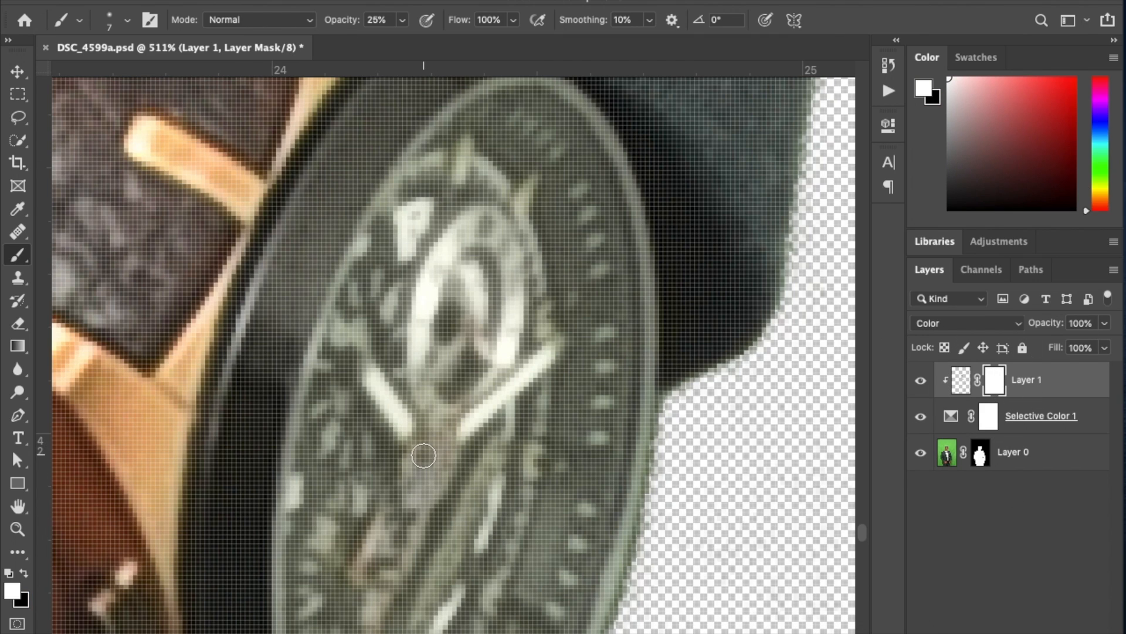
key("x")
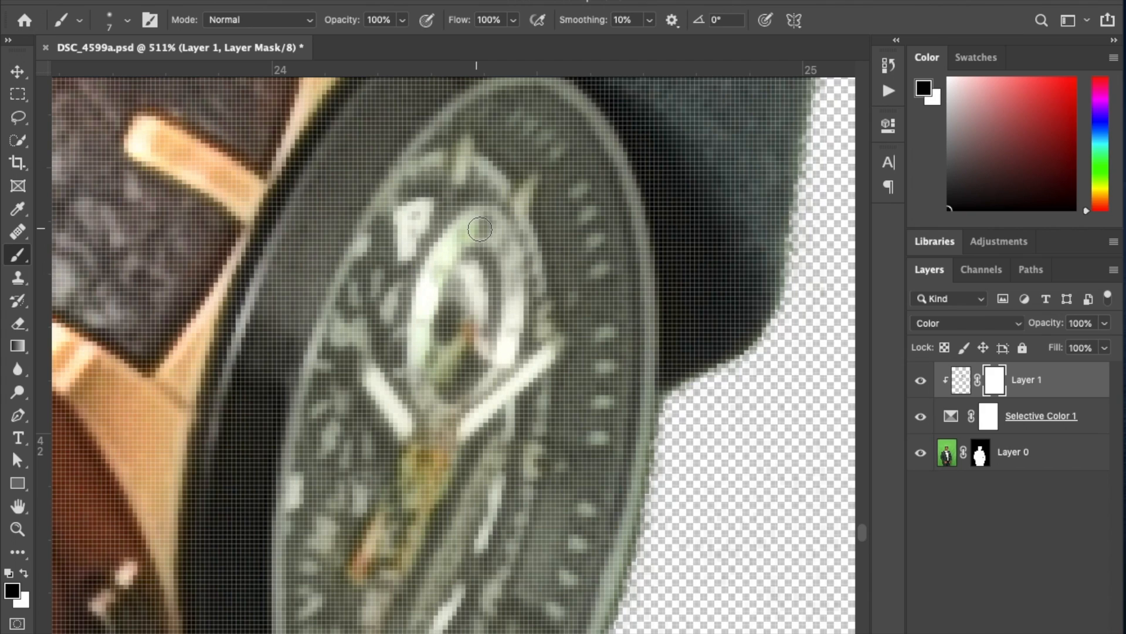
key("x")
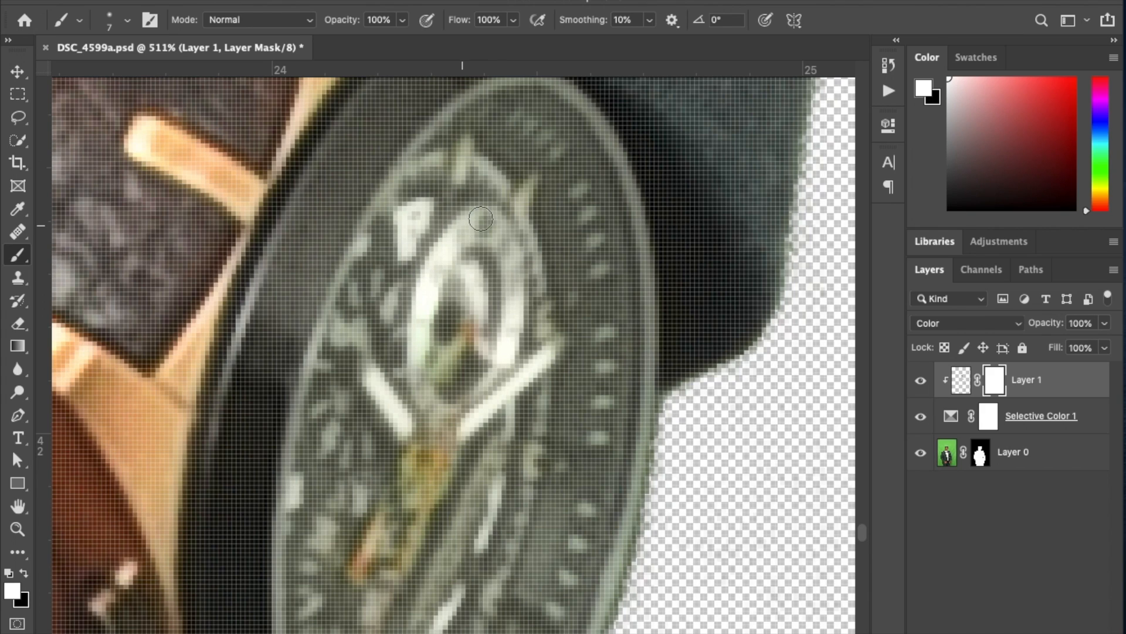
key("x")
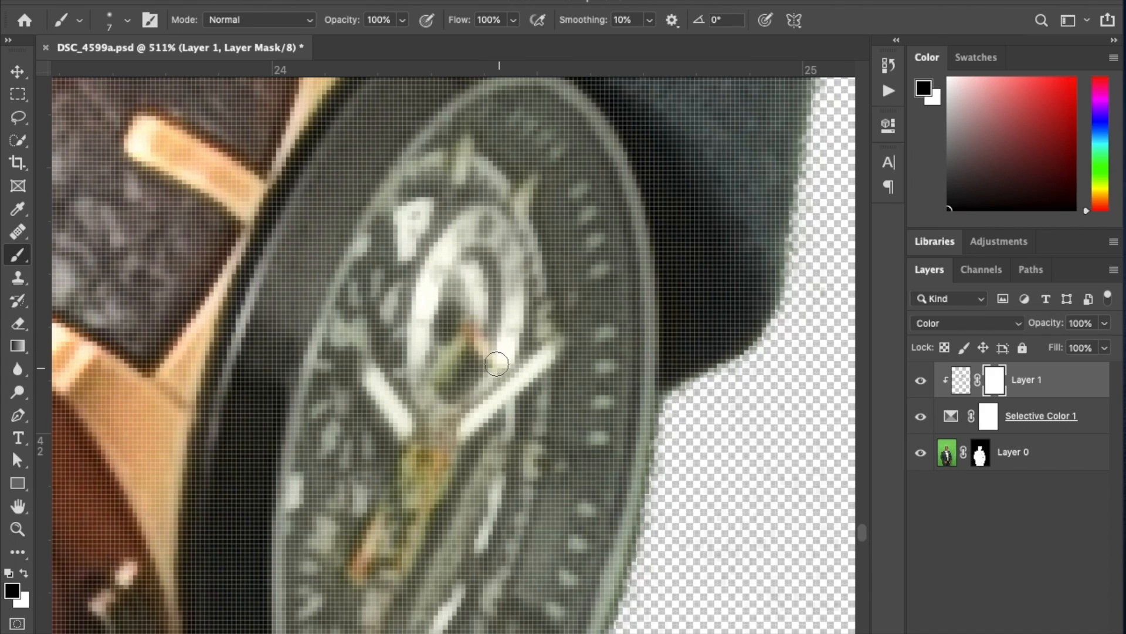
left_click_drag(472, 423, 543, 344)
left_click_drag(481, 520, 475, 418)
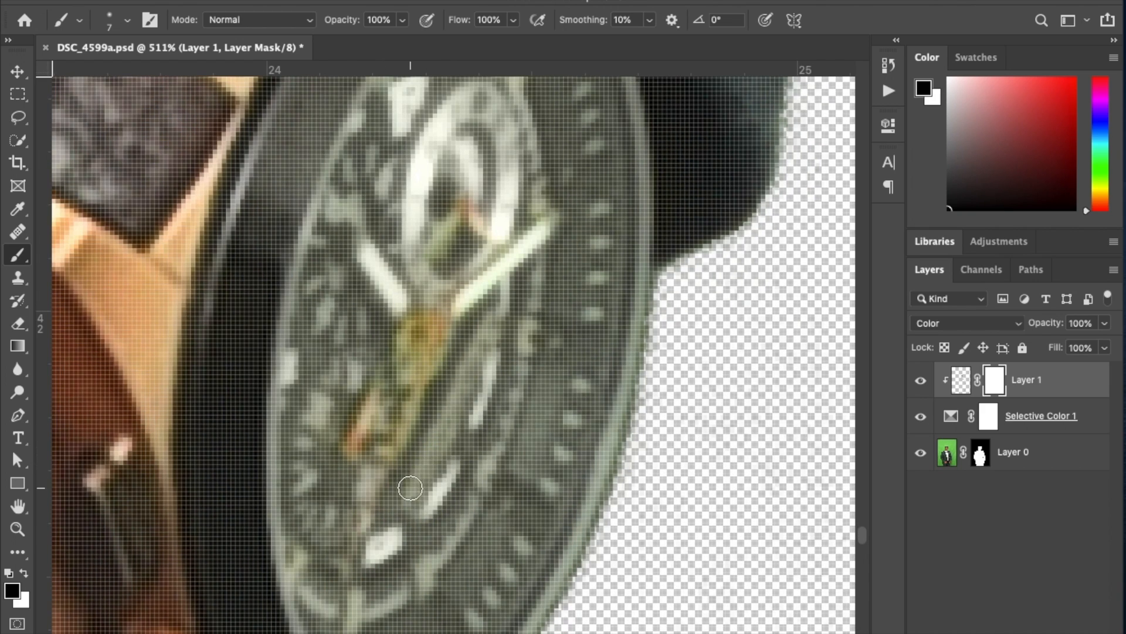
Target Layer 1's pixels instead of its mask and enlarge the brush to 175 px for the opposite sleeve.
left_click_drag(481, 474, 232, 358)
left_click_drag(320, 451, 733, 141)
left_click_drag(305, 264, 817, 359)
left_click_drag(135, 202, 701, 486)
left_click_drag(405, 112, 405, 412)
left_click_drag(345, 220, 338, 339)
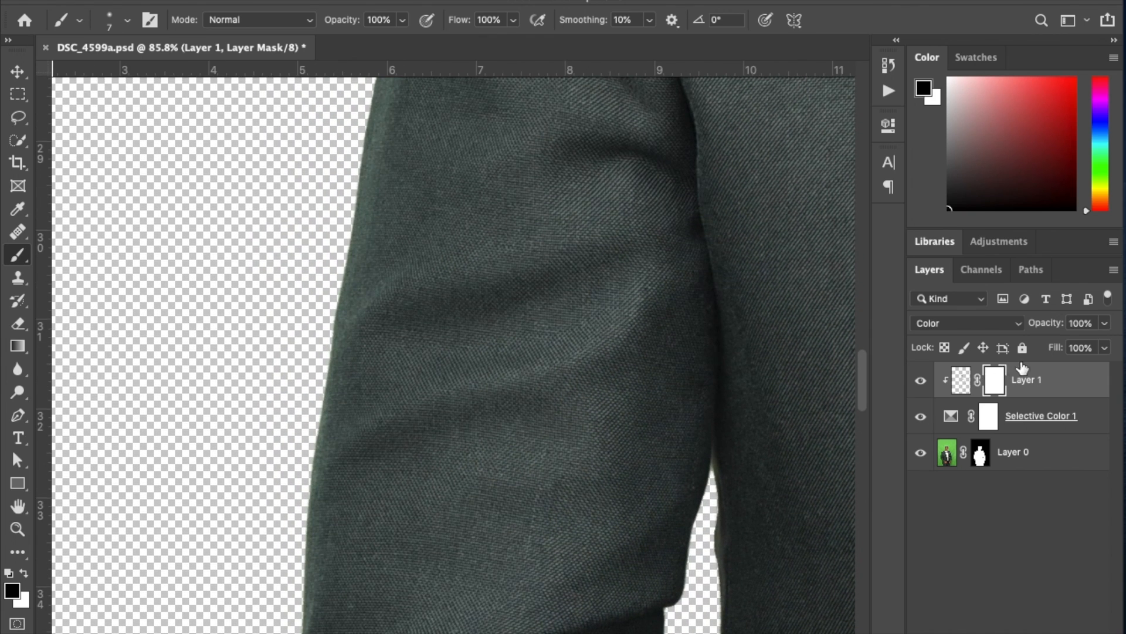
left_click(961, 381)
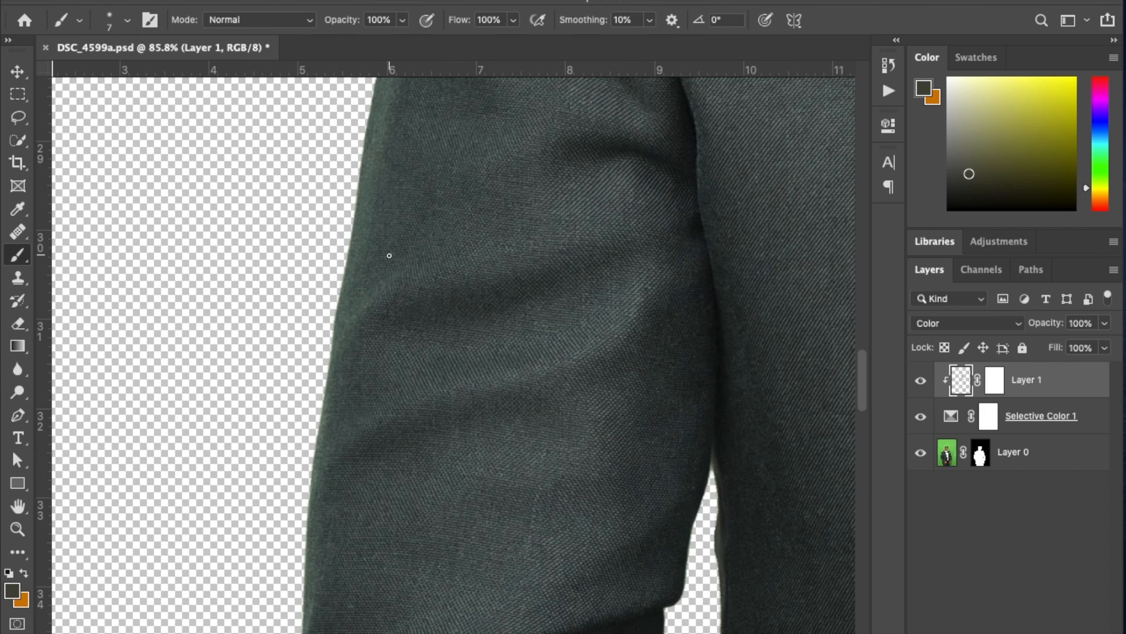
key("bracketright")
key("bracketright")
key("bracketright")
key("bracketright")
key("bracketright")
key("bracketright")
key("bracketright")
key("bracketright")
key("bracketright")
key("bracketright")
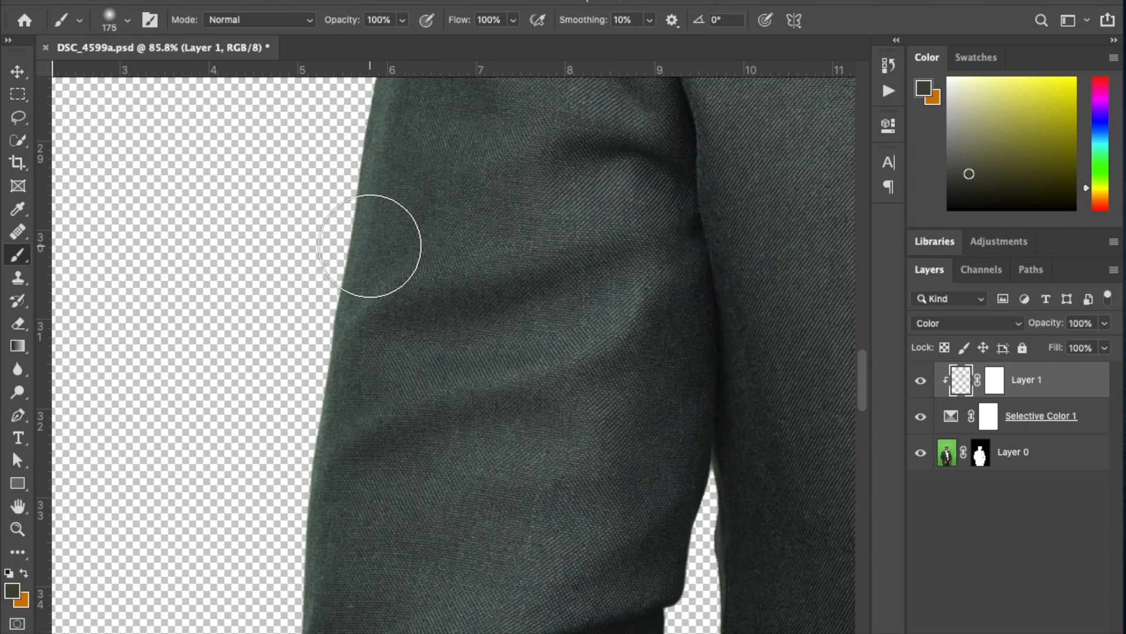
Sample the jacket's dark gray and paint it along the opposite sleeve's green outer edge up toward the shoulder.
key("alt")
left_click(457, 197, "alt")
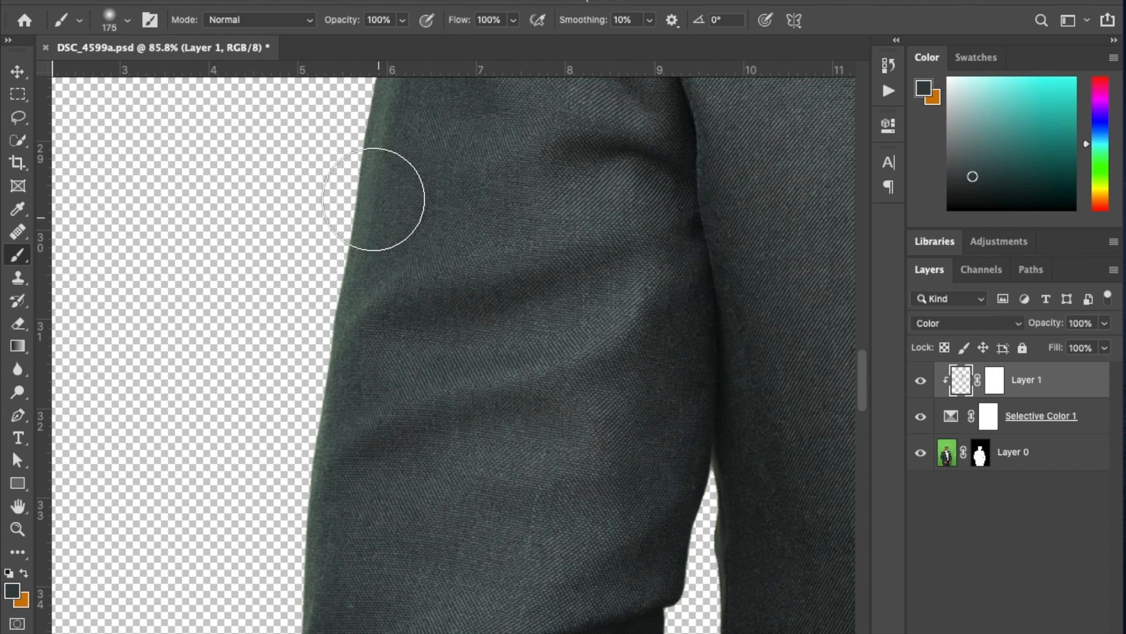
mouse_move(322, 474)
left_mouse_down()
mouse_move(372, 207)
mouse_move(333, 315)
left_mouse_up()
key("space")
mouse_move(356, 187)
left_mouse_down()
mouse_move(350, 513)
mouse_move(339, 542)
left_mouse_up()
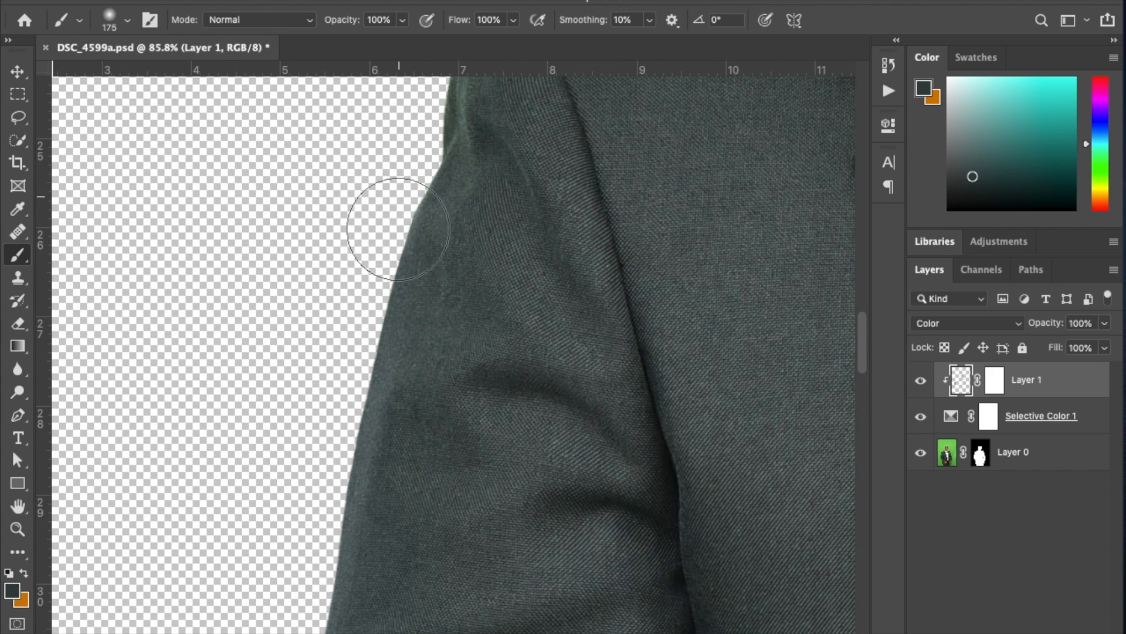
key("space")
mouse_move(429, 189)
left_mouse_down()
mouse_move(364, 513)
mouse_move(463, 311)
mouse_move(757, 223)
left_mouse_up()
key("space")
mouse_move(477, 397)
left_mouse_down()
mouse_move(187, 532)
mouse_move(586, 231)
mouse_move(607, 222)
mouse_move(635, 270)
left_mouse_up()
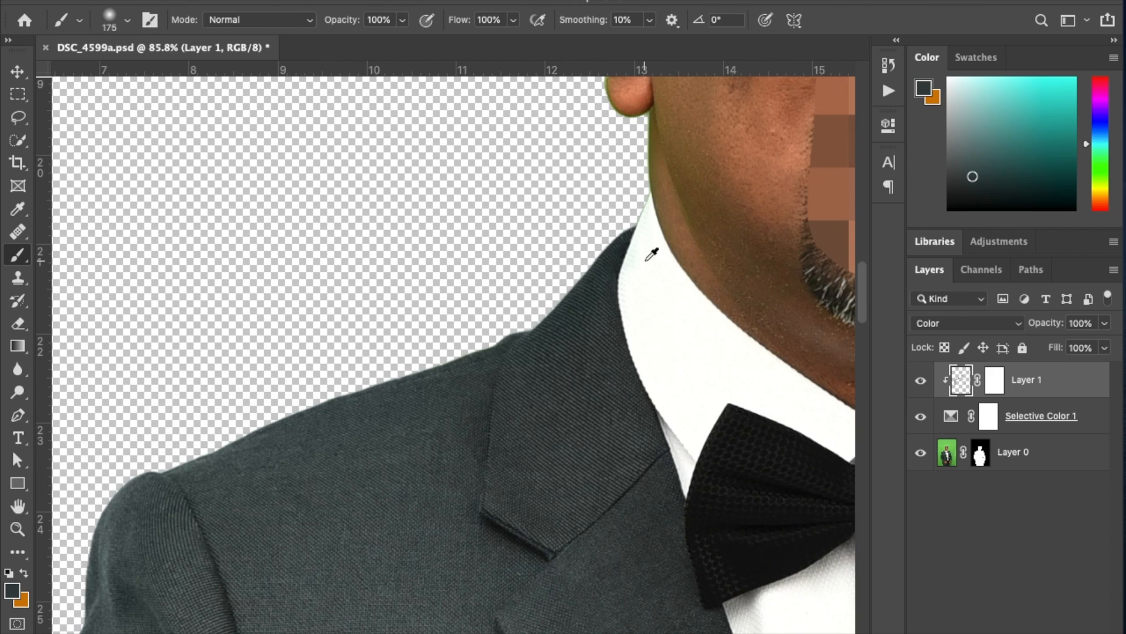
Neutralize the green tint on the shirt collar and adjoining neck with sampled collar white and neck skin tone.
left_click(649, 252, "alt")
left_click(704, 189, "alt")
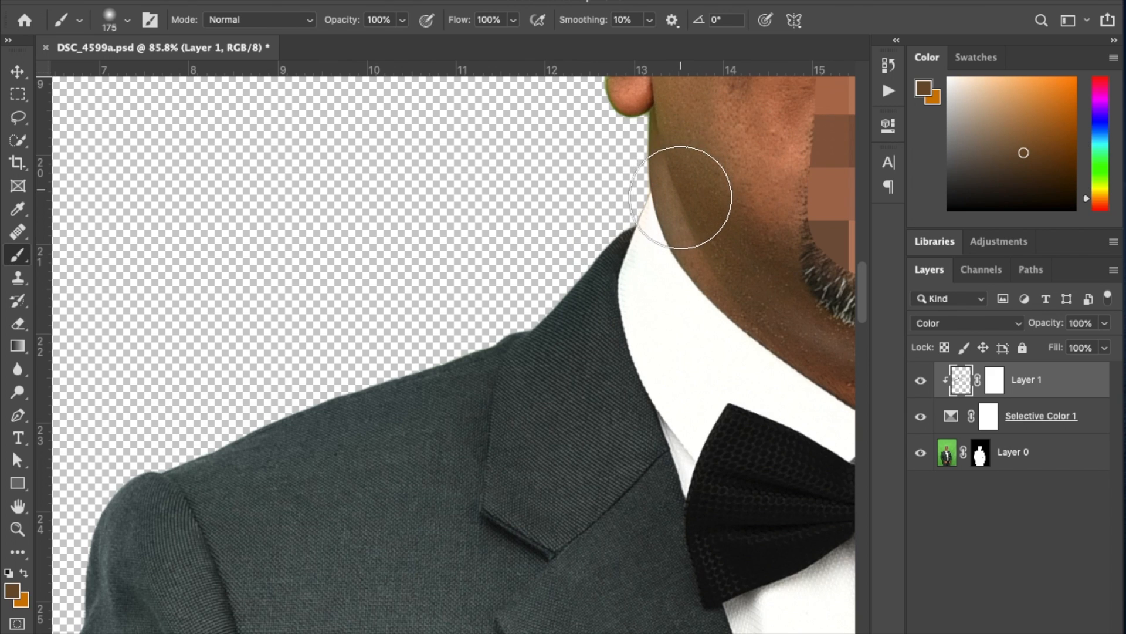
left_click(639, 250, "alt")
Reduce the brush to 80 px and paint sampled ear tones along the green outer edge of the ear and its lobe.
left_click_drag(596, 185, 457, 512)
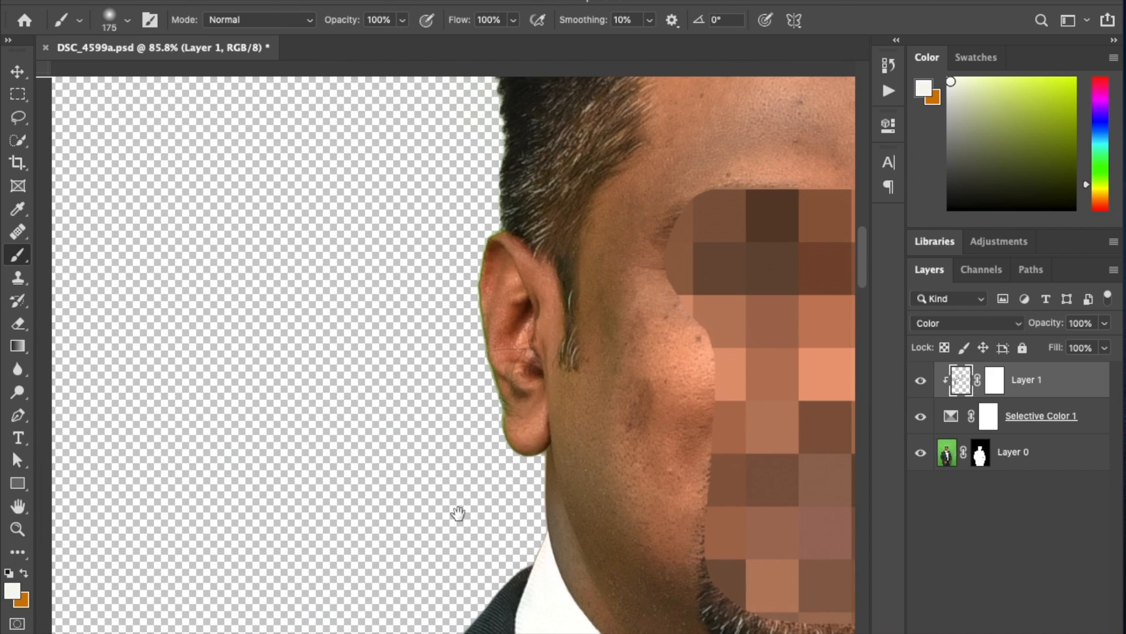
left_click(508, 270, "alt")
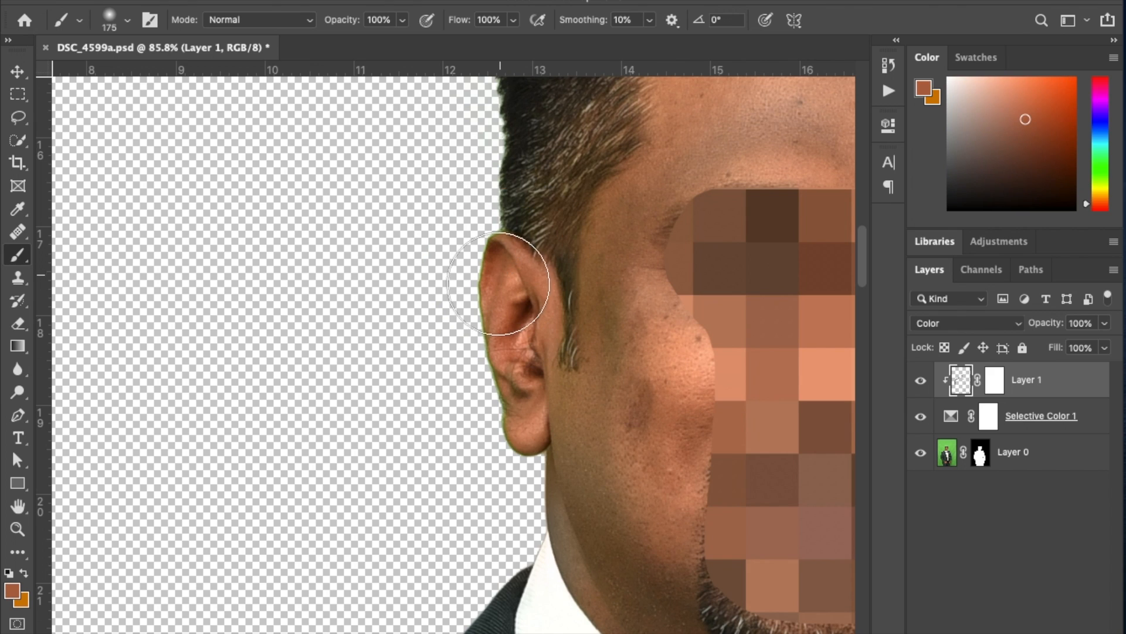
scroll(509, 284, "up", 3)
left_click(503, 289, "alt")
key("bracketleft")
key("bracketleft")
key("bracketleft")
key("bracketleft")
key("bracketleft")
mouse_move(473, 244)
left_mouse_down()
mouse_move(486, 399)
mouse_move(510, 580)
mouse_move(544, 574)
mouse_move(541, 456)
left_mouse_up()
left_click(539, 484, "alt")
left_click(567, 470, "alt")
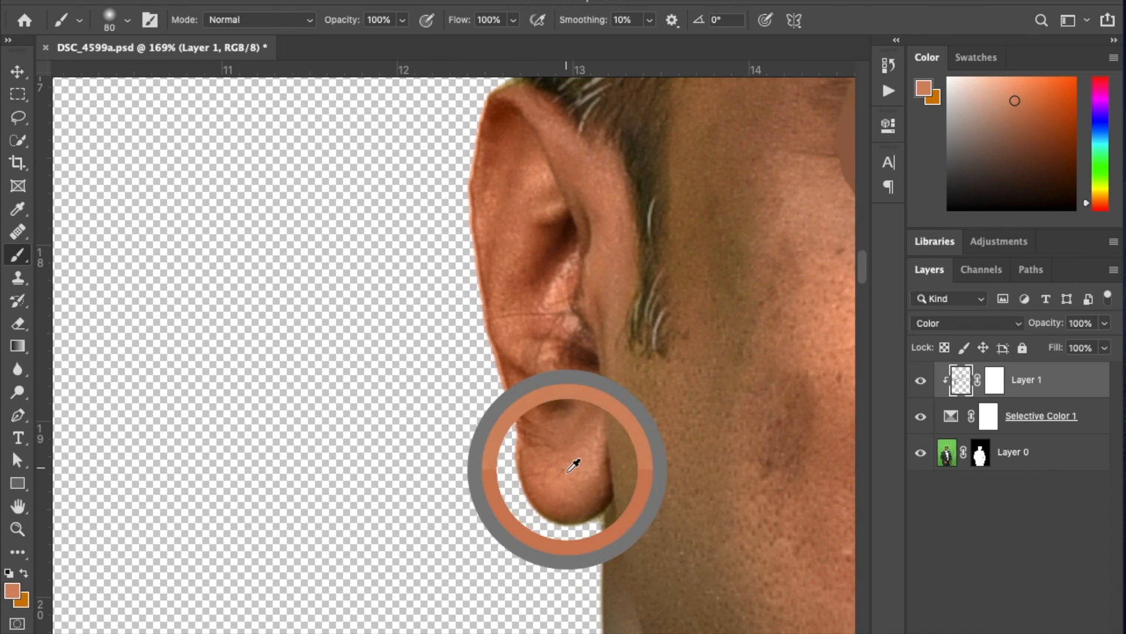
mouse_move(531, 516)
left_mouse_down()
mouse_move(561, 517)
mouse_move(567, 483)
left_mouse_up()
Paint sampled skin tones at 100% opacity over the green-tinted jaw, neck and temple beside the ear.
mouse_move(588, 302)
left_mouse_down()
mouse_move(430, 359)
mouse_move(405, 329)
left_mouse_up()
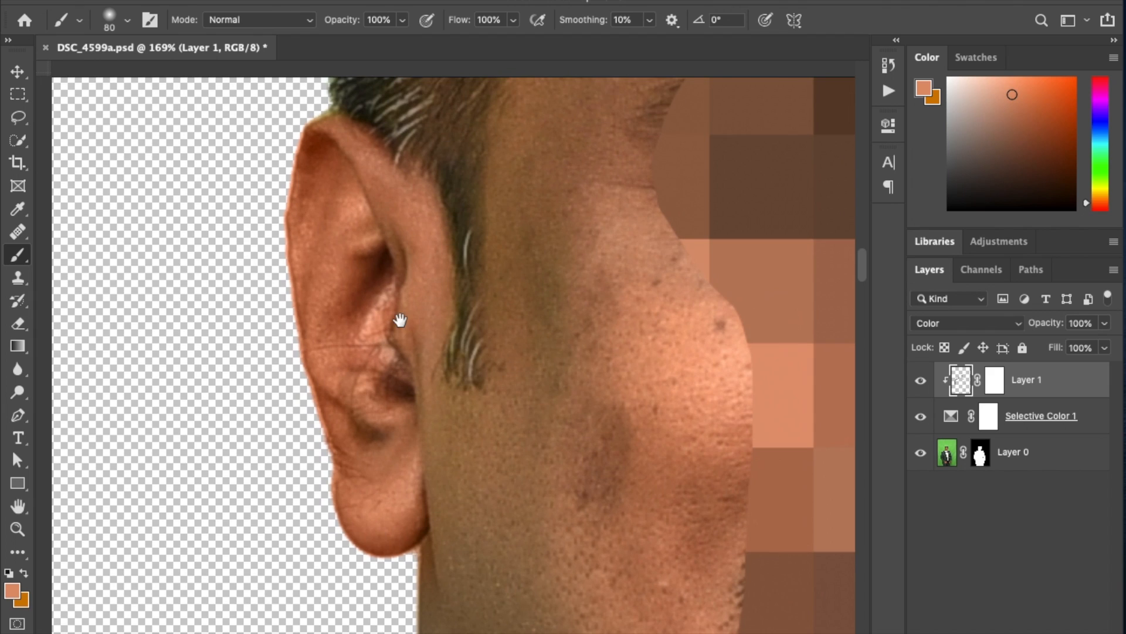
left_click(590, 372, "alt")
mouse_move(538, 448)
left_mouse_down()
mouse_move(566, 329)
mouse_move(523, 254)
left_mouse_up()
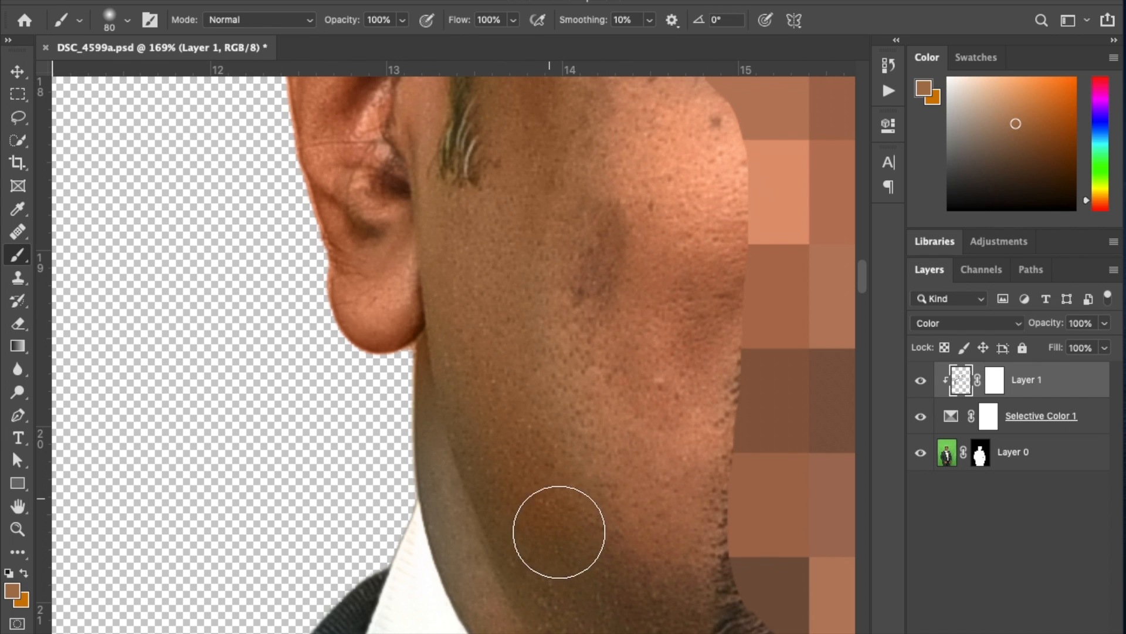
left_click(472, 563, "alt")
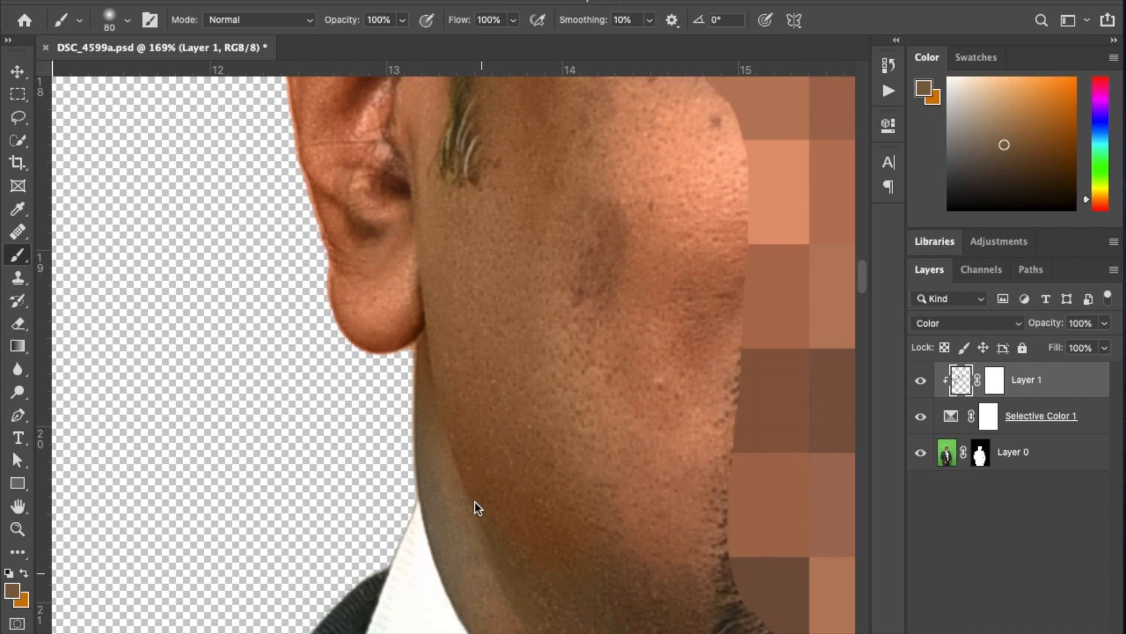
left_click(586, 445, "alt")
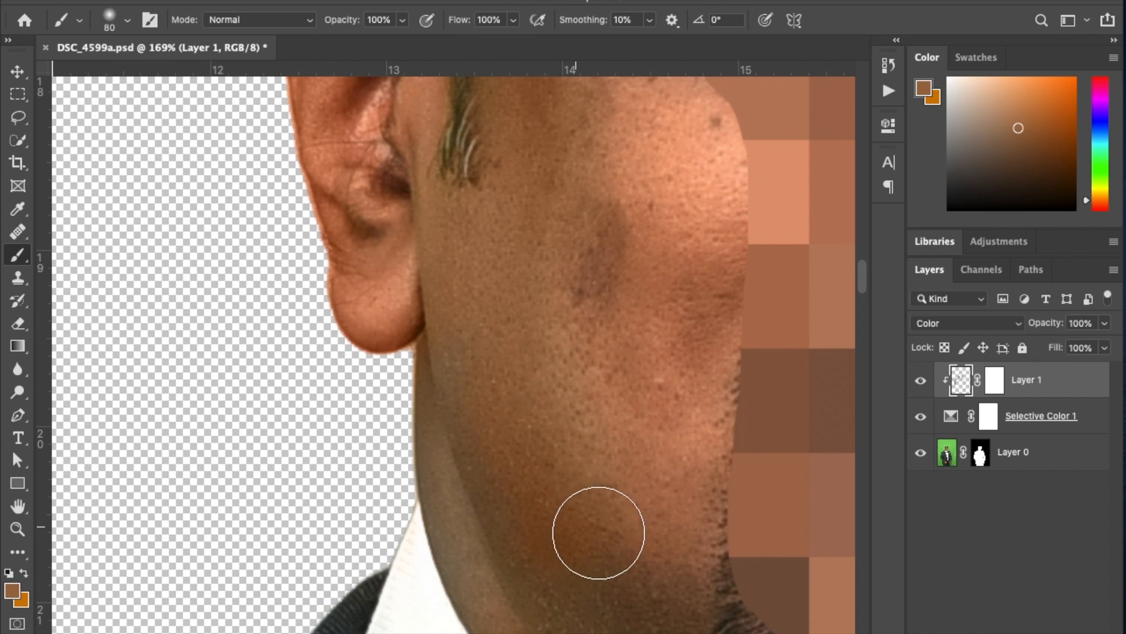
left_click_drag(523, 212, 566, 510)
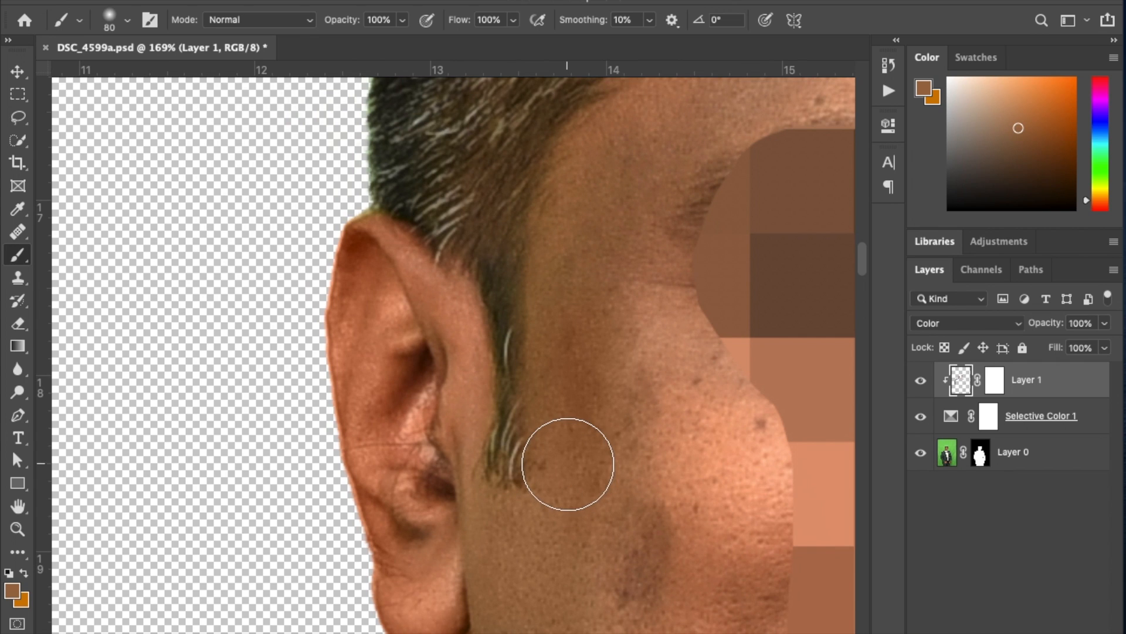
Lower the brush opacity to 25% and blend sampled skin tones over the green-tinted cheek, jaw and neck.
key("2")
key("5")
left_click_drag(573, 254, 531, 1)
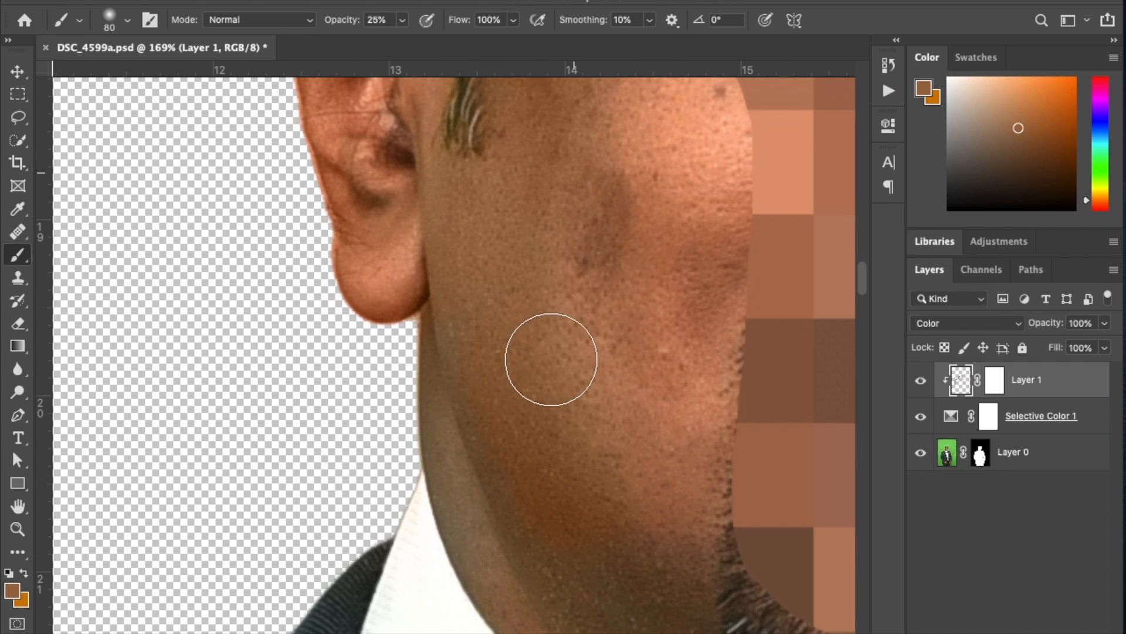
left_click(601, 595, "alt")
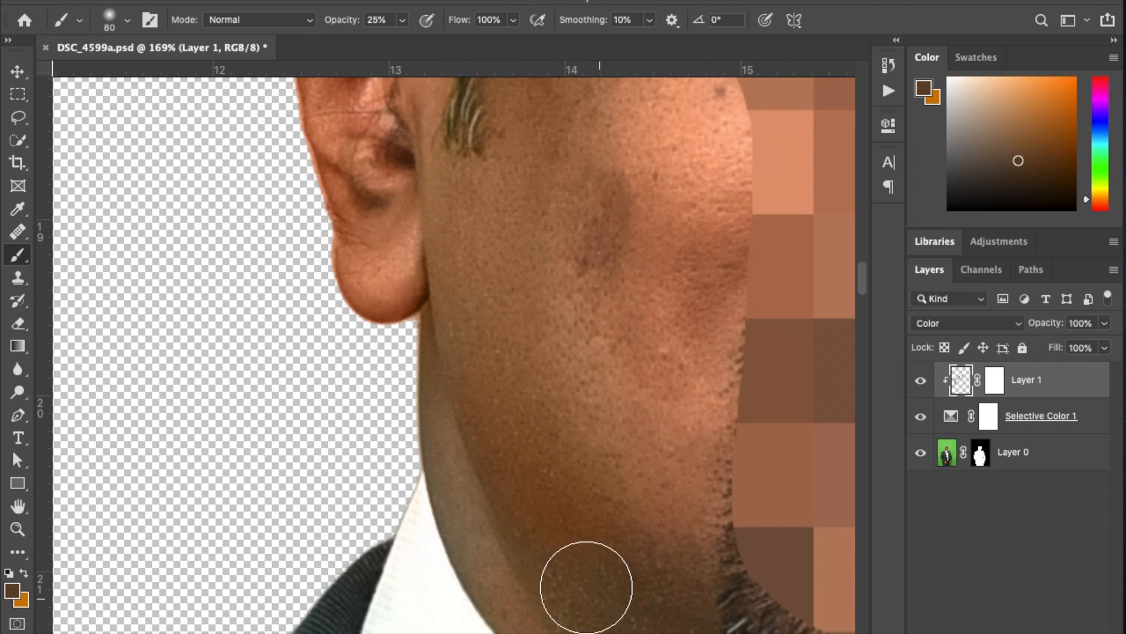
left_click(610, 405, "alt")
left_click_drag(579, 497, 635, 555)
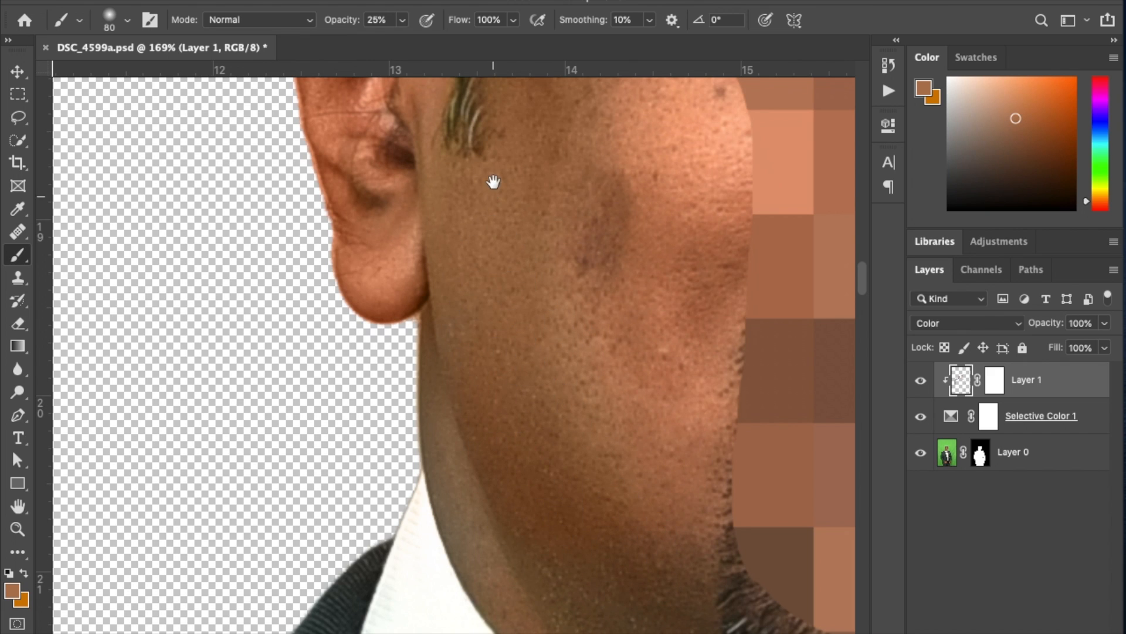
left_click_drag(493, 182, 477, 385)
left_click(620, 358, "alt")
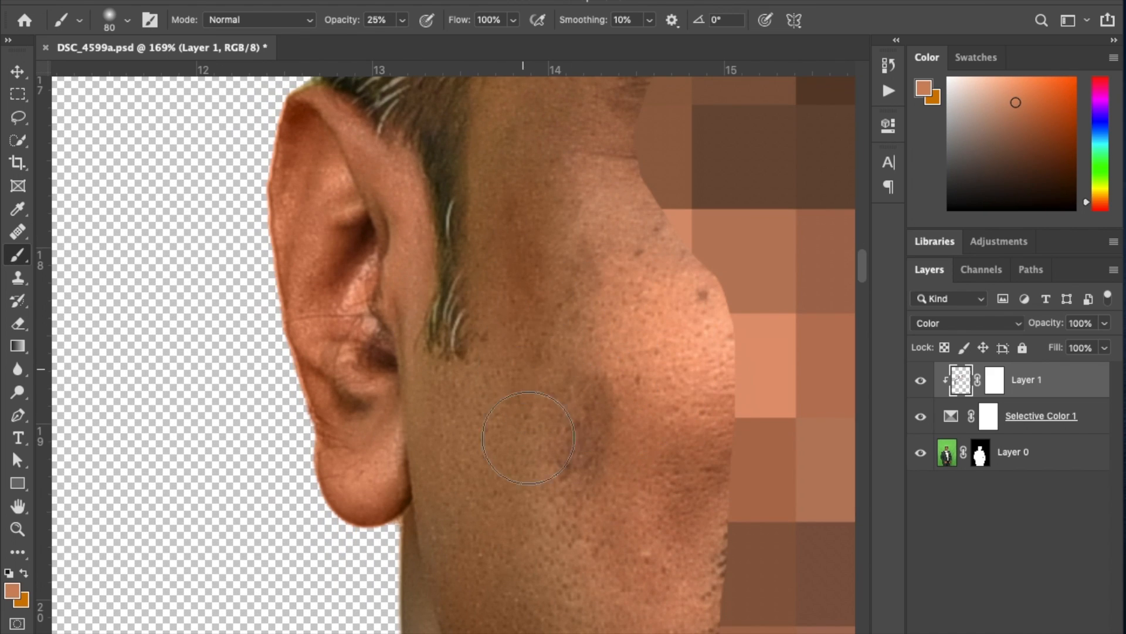
Paint sampled dark hair color along the green-tinted side hair edge above the ear.
scroll(371, 349, "up", 10)
left_click(351, 324, "alt")
mouse_move(344, 277)
left_mouse_down()
mouse_move(314, 317)
mouse_move(332, 332)
left_mouse_up()
left_click(369, 241, "alt")
left_click(354, 251, "alt")
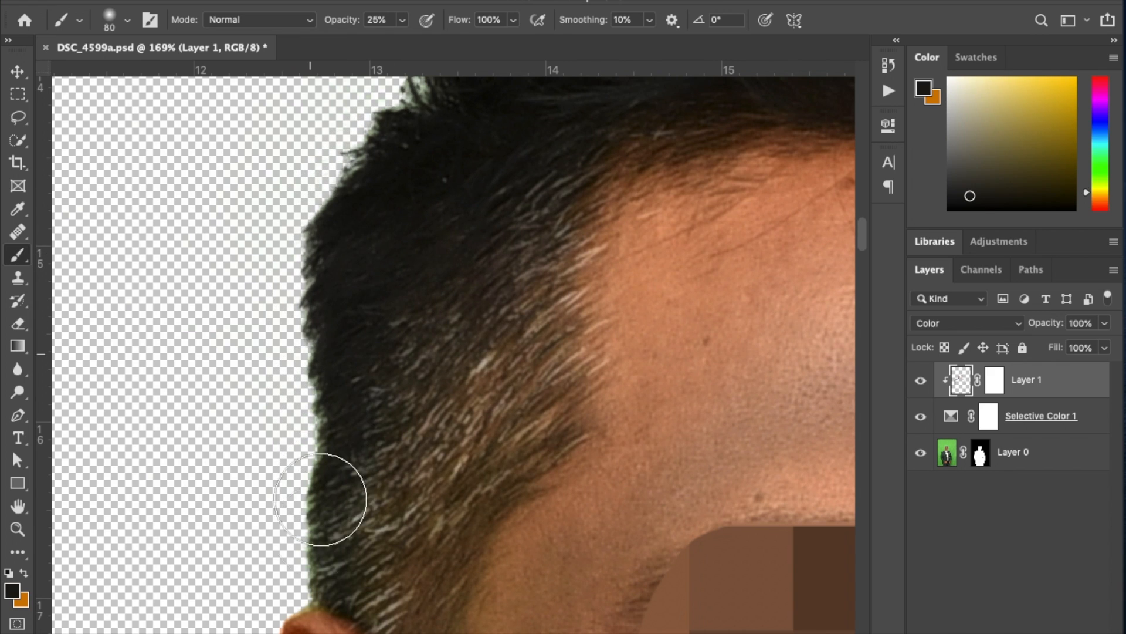
Neutralize the green fringe along the top of the hair with near-black tones sampled from the hair.
left_click_drag(473, 184, 344, 596)
left_click(355, 433, "alt")
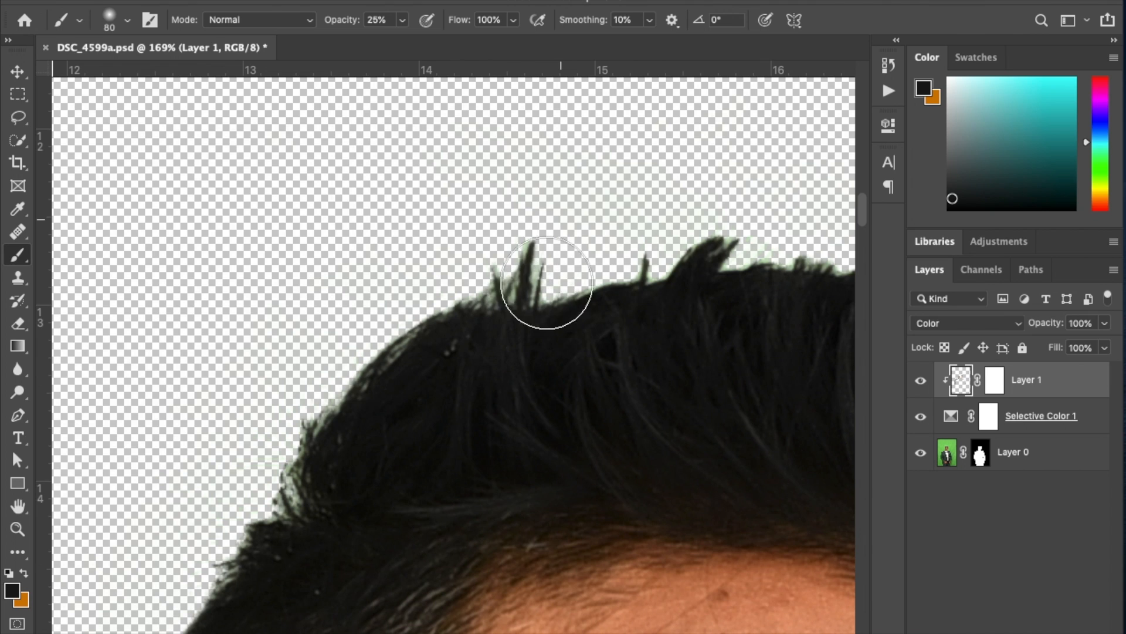
left_click_drag(748, 336, 299, 365)
left_click(327, 364, "alt")
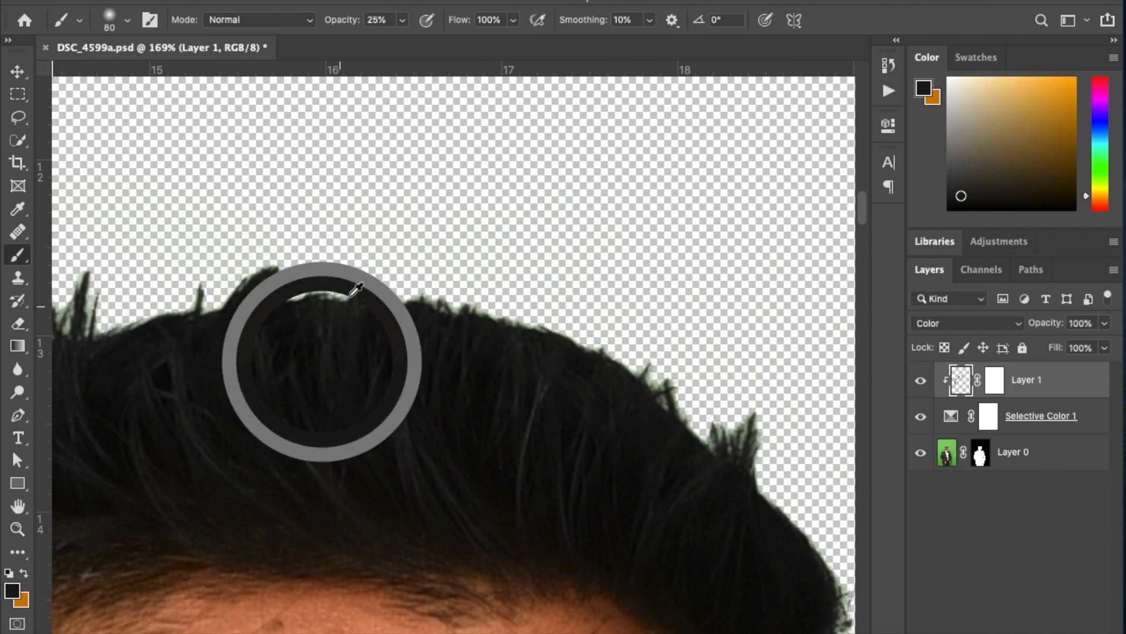
left_click_drag(754, 425, 693, 397)
Compare the whole portrait with the painted Color layer alone, and with the Selective Color adjustment too, hidden and shown.
key("super+0")
key("v")
left_click_drag(472, 308, 558, 380)
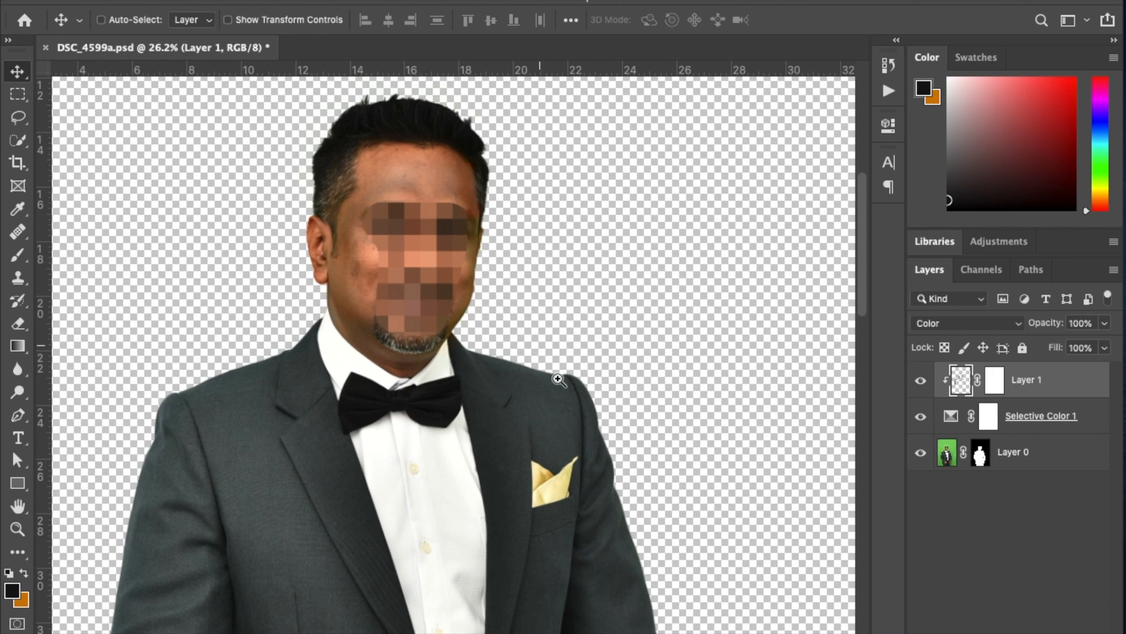
left_click(919, 381)
left_click(919, 381)
left_click(920, 381)
left_click(919, 382)
left_click(1050, 415, "shift")
left_click_drag(919, 416, 919, 380)
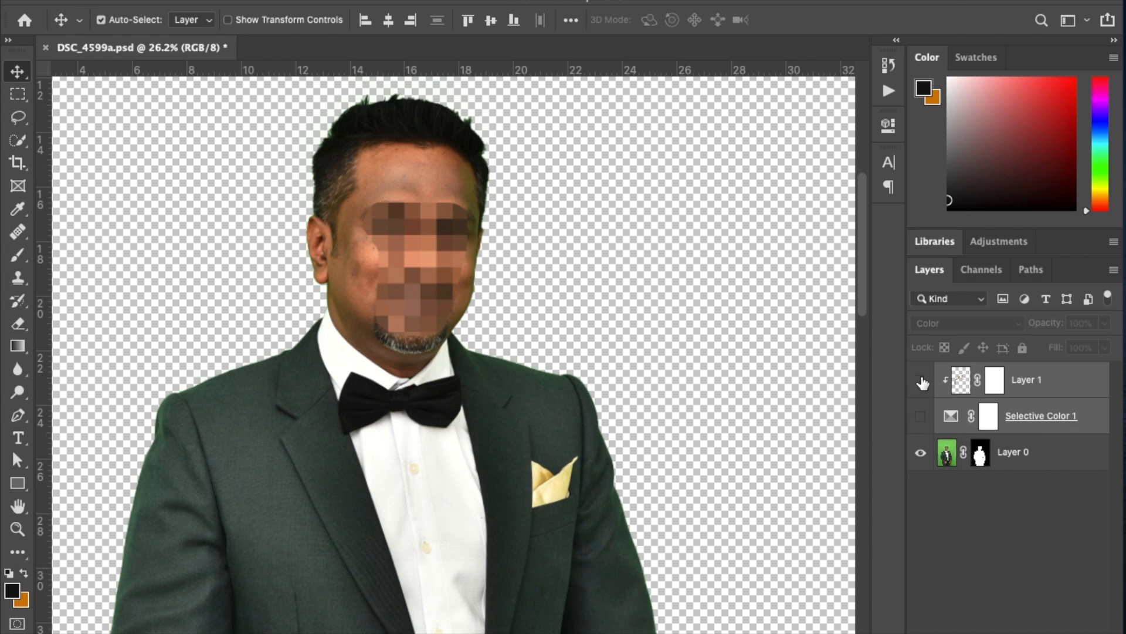
left_click(921, 417)
Add a new layer beneath the masked portrait layer and fill it with the near-black foreground color.
key("super+shift+alt+n")
left_click_drag(1044, 382, 1041, 524)
key("alt+BackSpace")
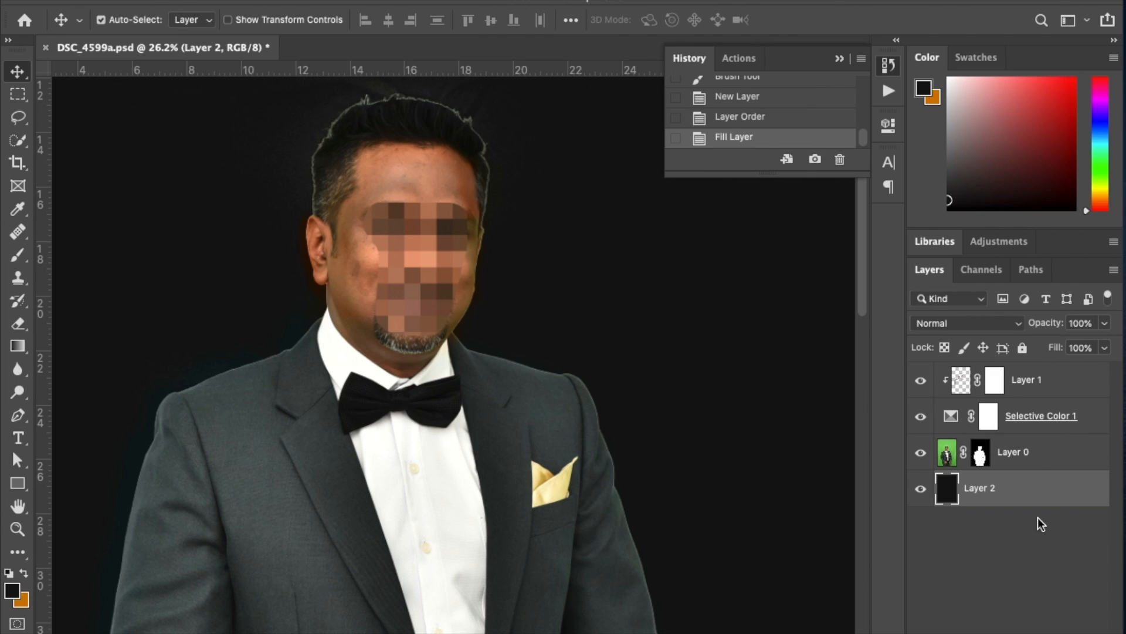
key("super+0")
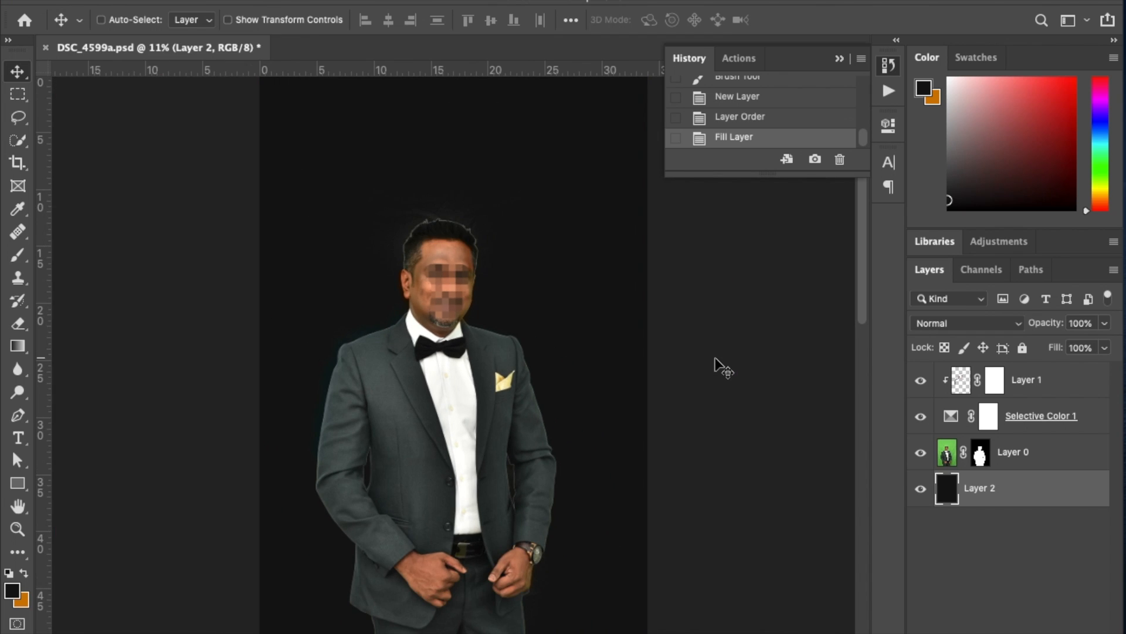
Reset the colors to default black and white, and refill the backdrop layer with black and finally with white.
key("d")
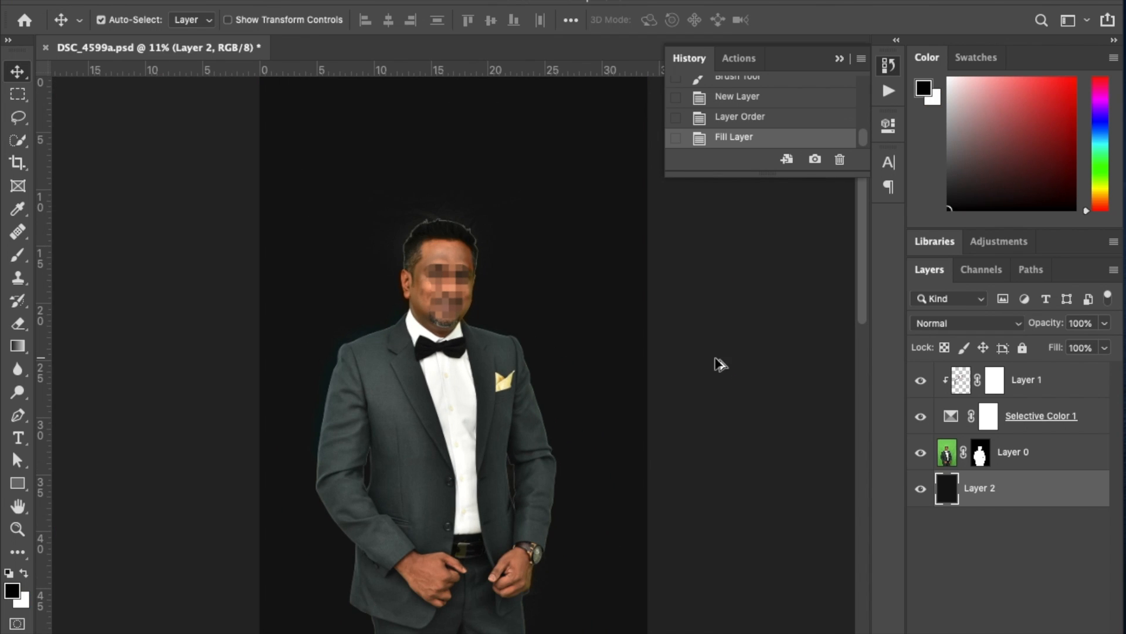
key("alt+BackSpace")
key("super+BackSpace")
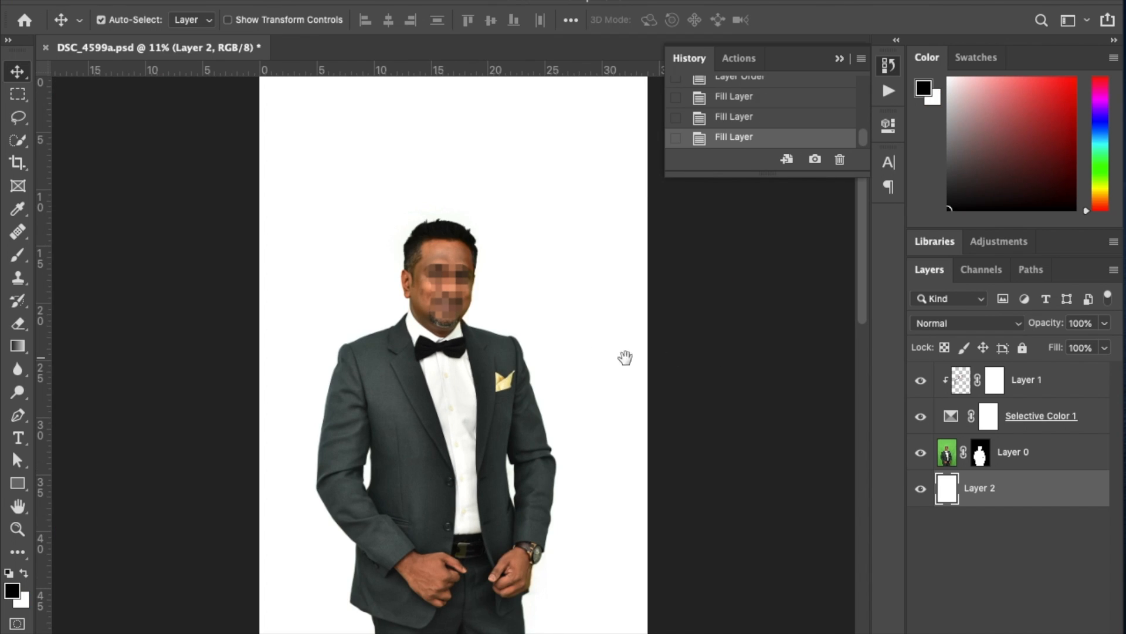
Check the portrait against the white backdrop with the painted Color layer and Selective Color adjustment hidden and shown.
scroll(473, 323, "up", 2)
left_click_drag(921, 418, 927, 378)
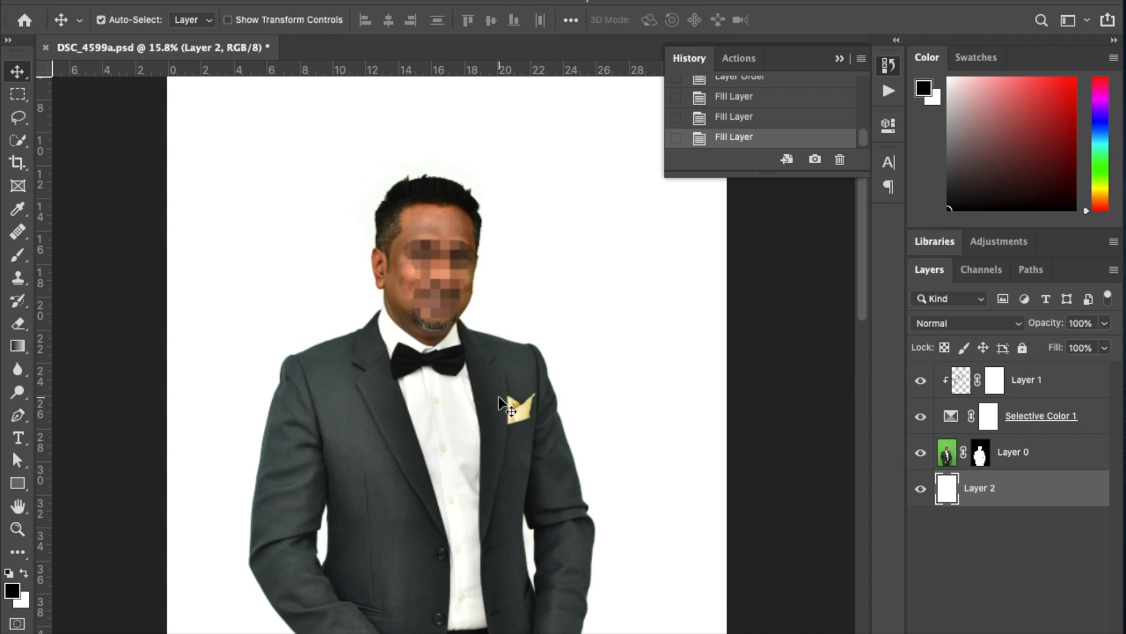
scroll(499, 405, "down", 3)
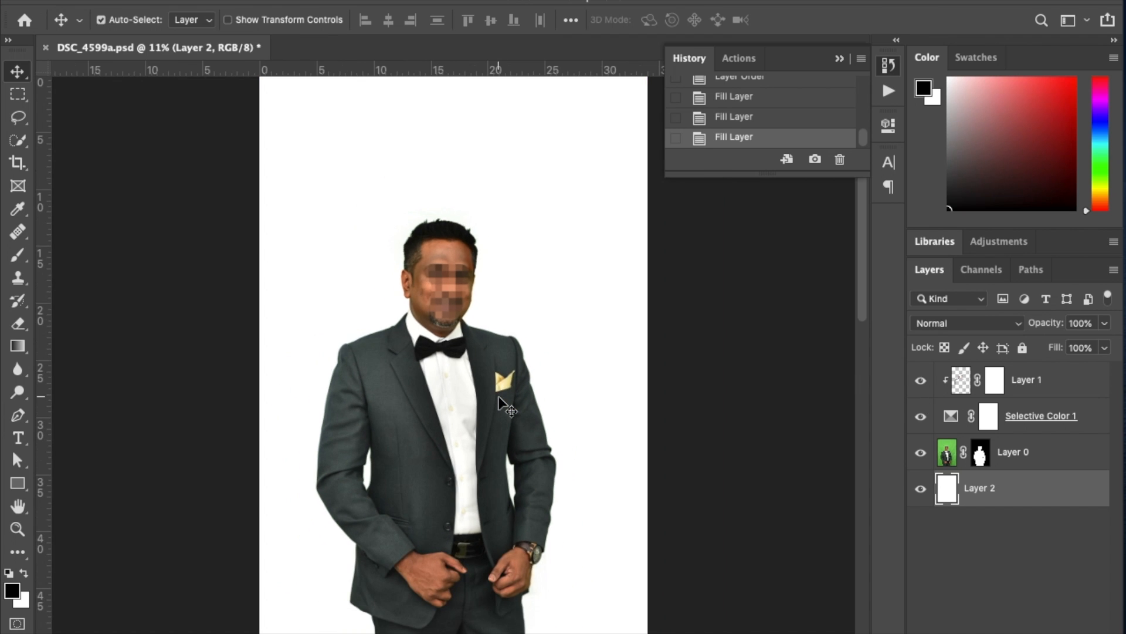